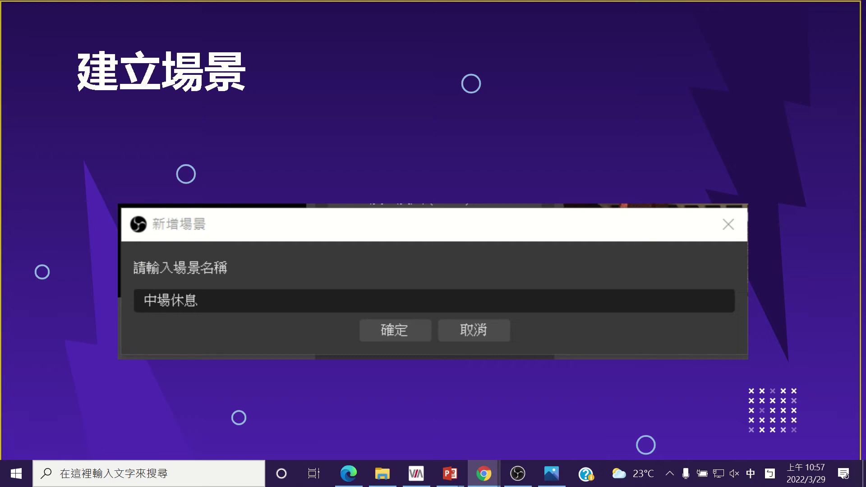
Advance the slideshow to section 10, 文字公告/跑馬燈效果, and exit the presentation.
key(Right)
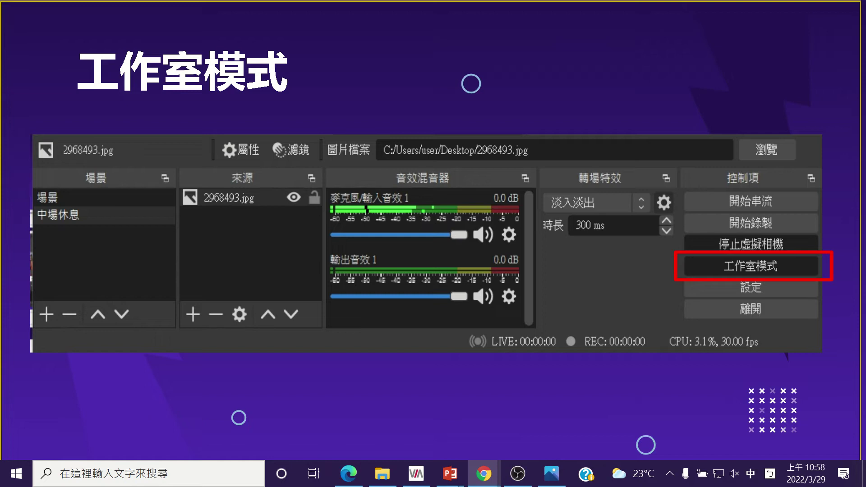
key(Right)
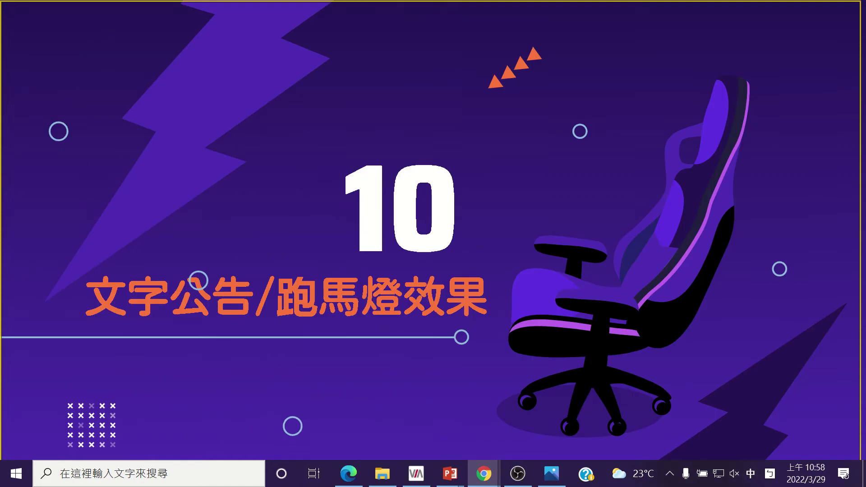
key(Escape)
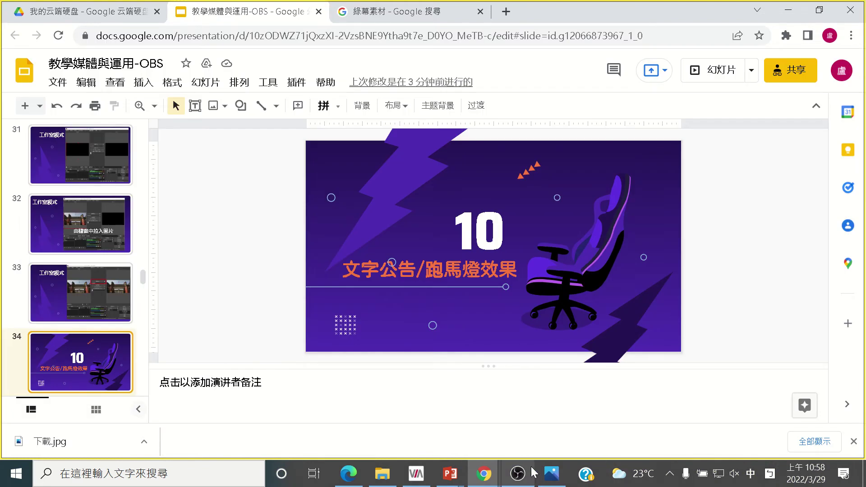
Switch to OBS, add a new scene with the suggested name 場景 3 and select it.
click(517, 473)
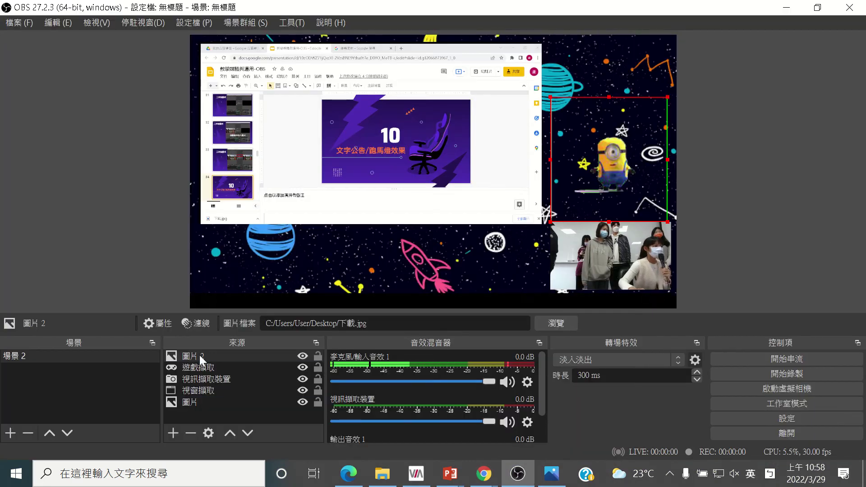
click(10, 433)
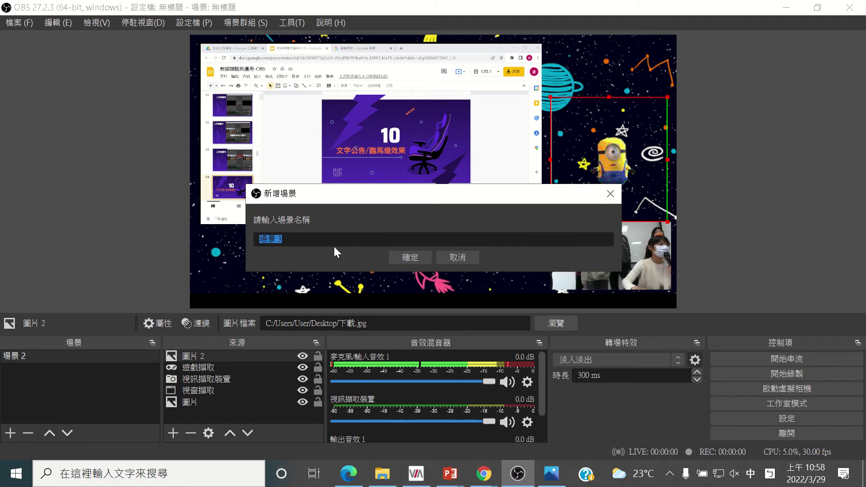
click(407, 257)
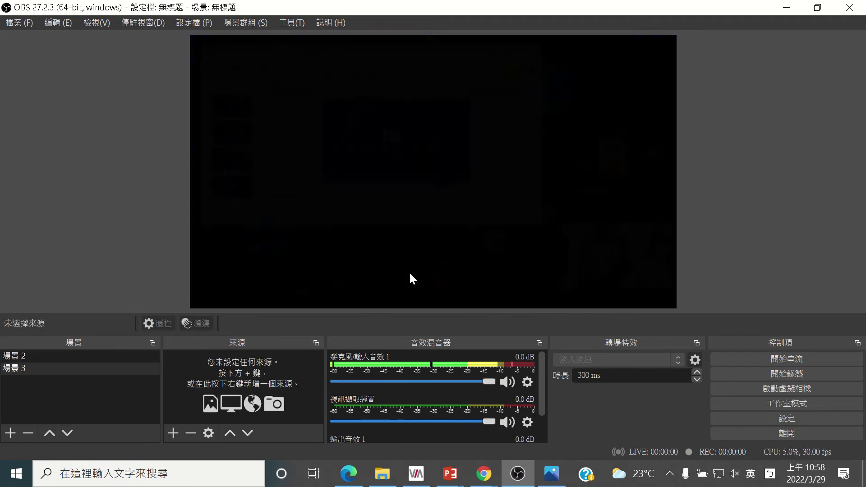
click(45, 371)
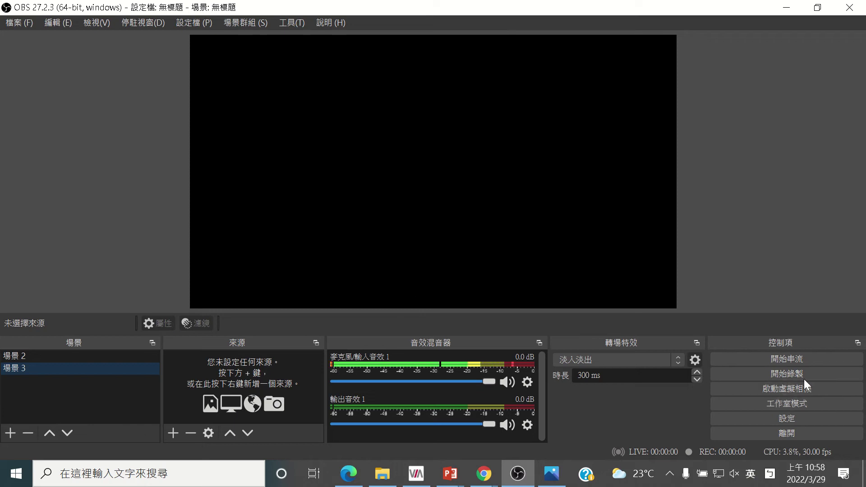
Turn on studio mode and restore the OBS and browser windows to smaller sizes, with OBS in front.
click(777, 403)
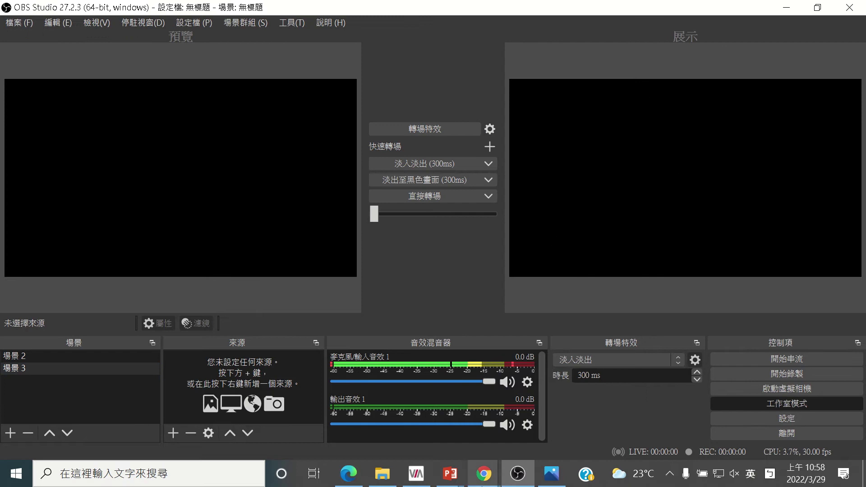
click(811, 7)
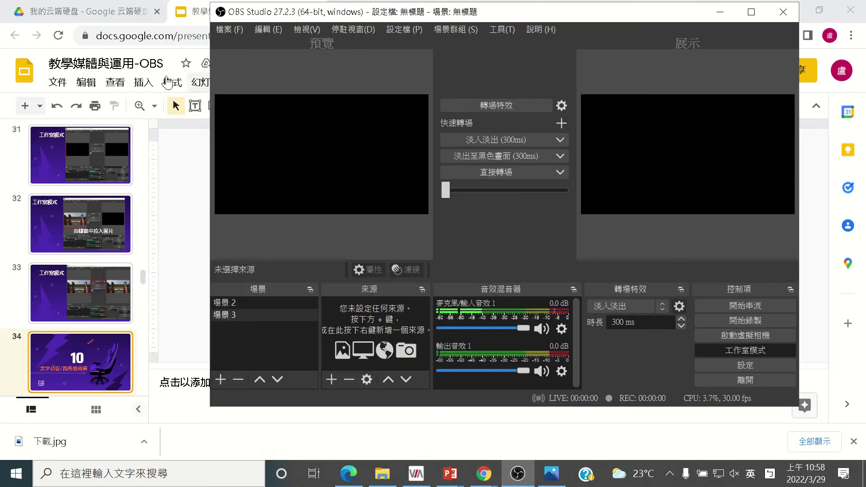
click(816, 9)
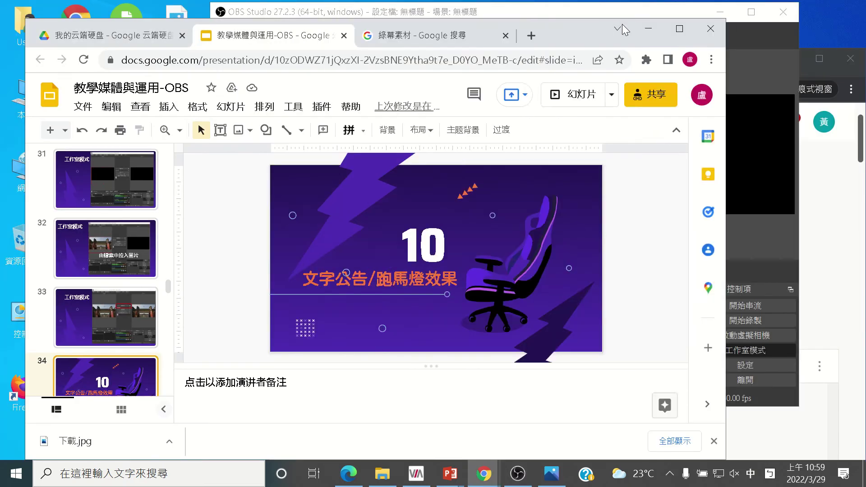
click(640, 12)
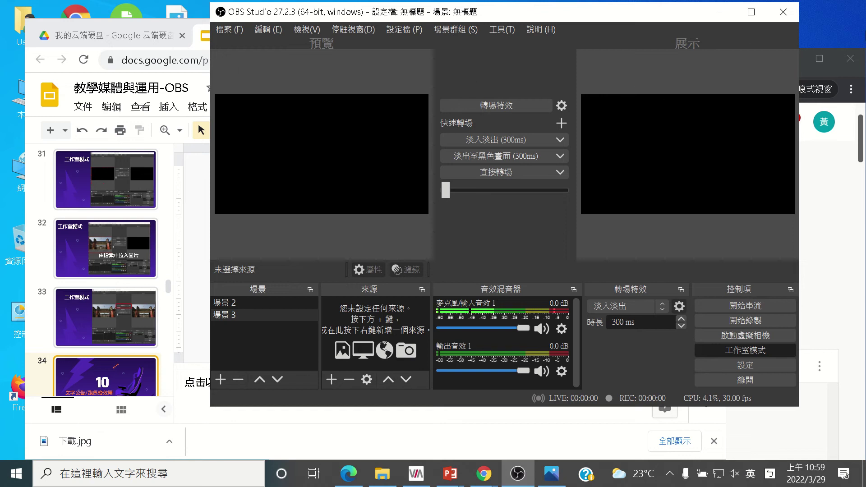
Add a new image source named 圖片 3 to 場景 3, using 師大.jpg from the desktop.
click(221, 379)
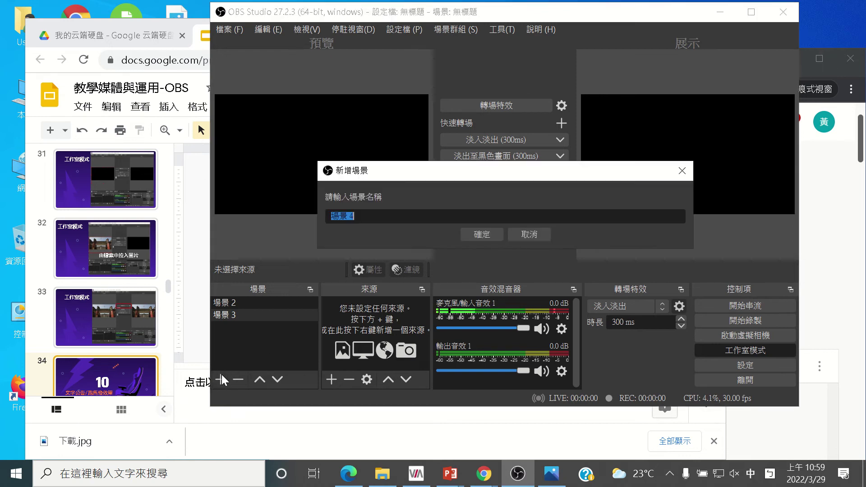
click(533, 233)
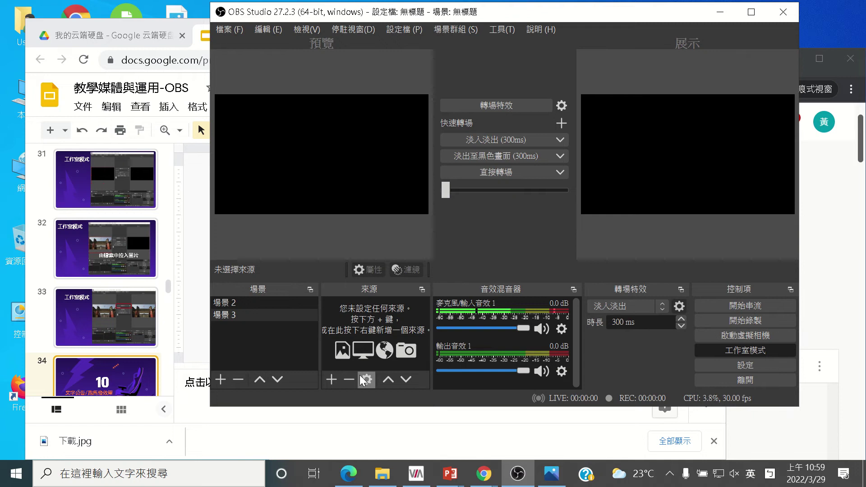
click(332, 378)
click(375, 156)
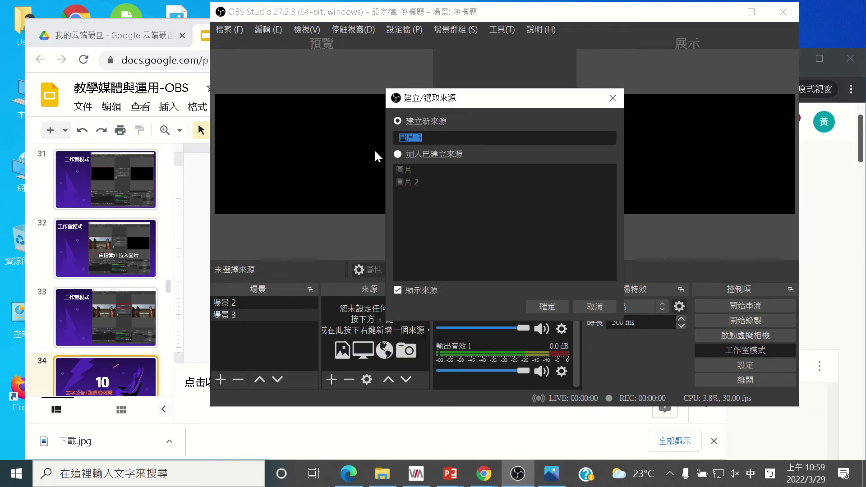
click(558, 305)
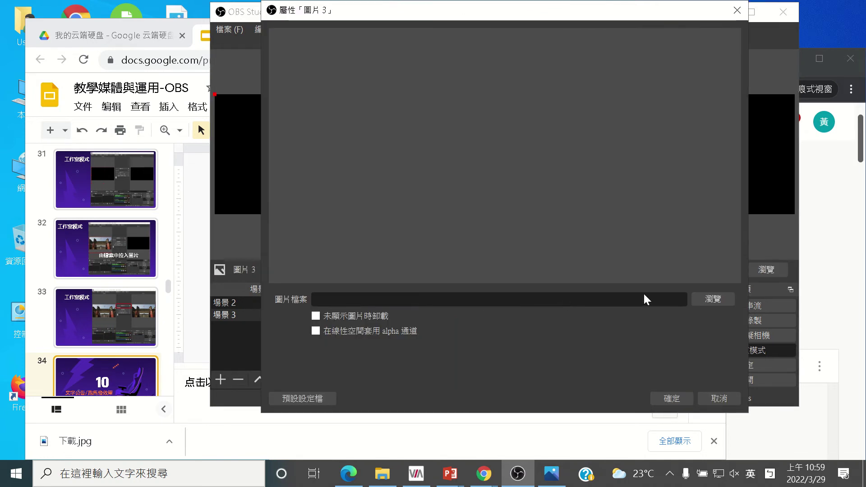
click(712, 299)
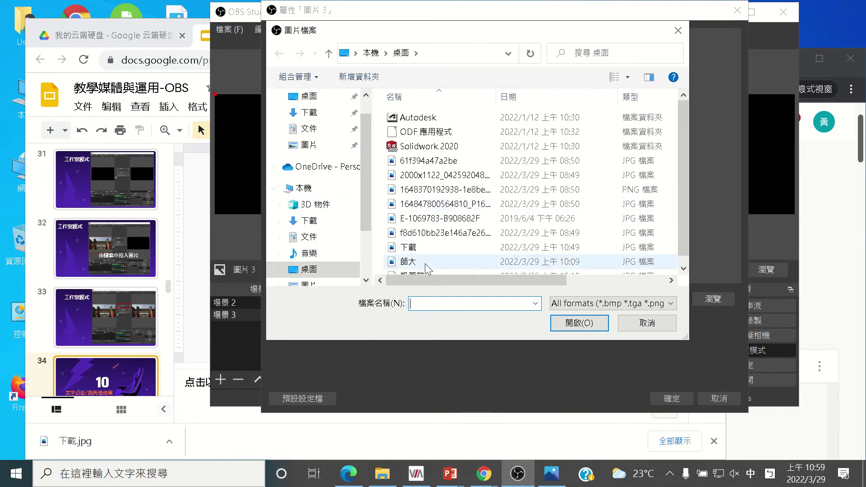
click(426, 264)
click(587, 324)
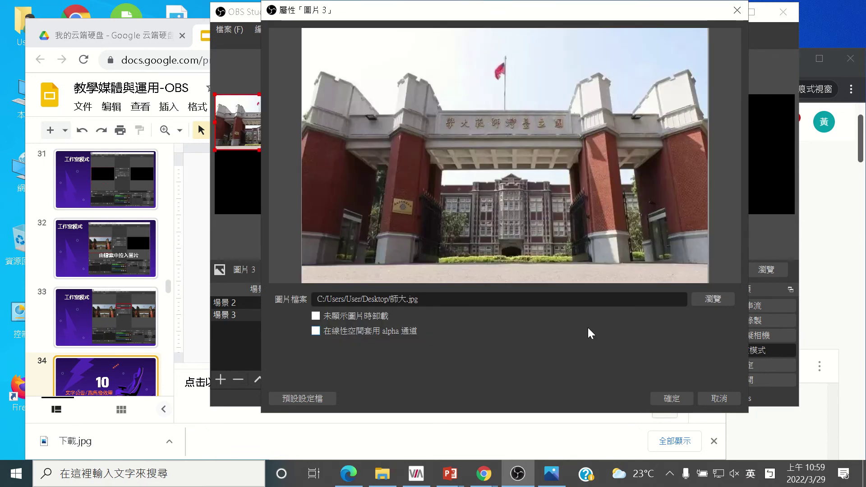
click(684, 399)
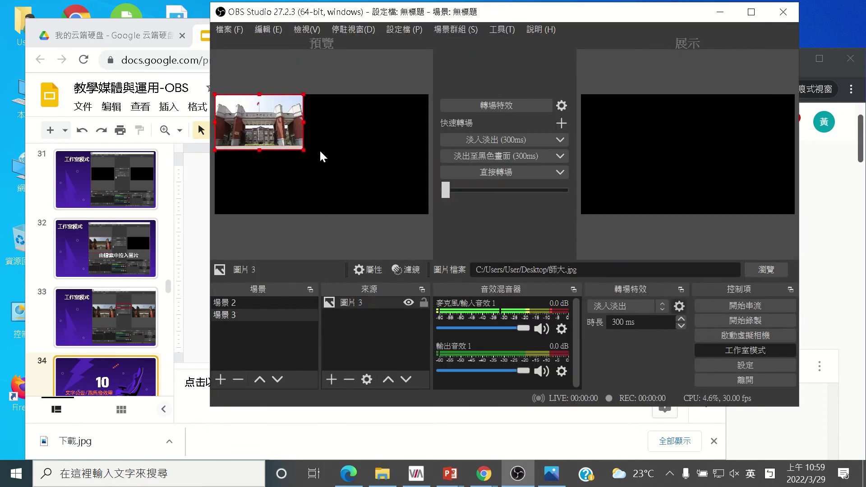
Enlarge the school gate image to fill the preview canvas and transition it to the program output.
drag(303, 151, 409, 259)
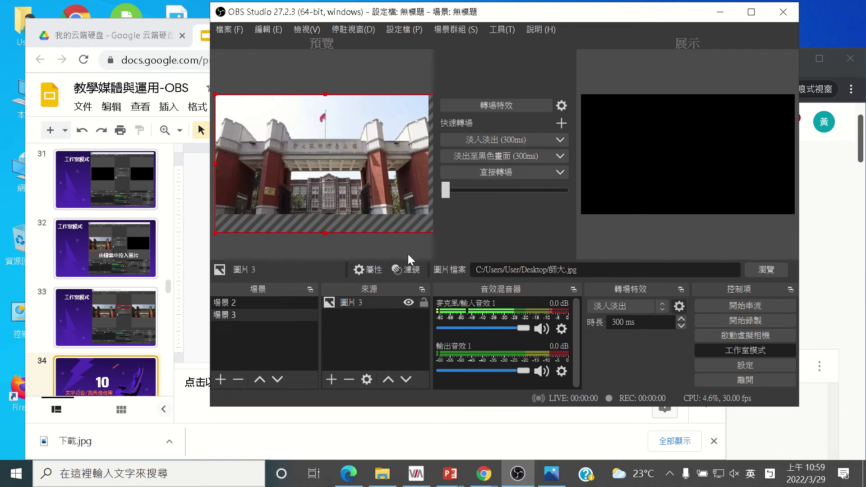
click(409, 256)
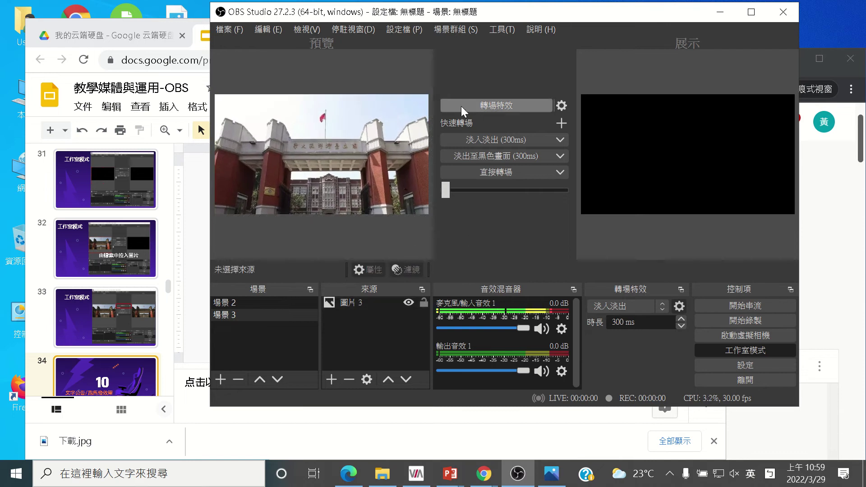
click(483, 103)
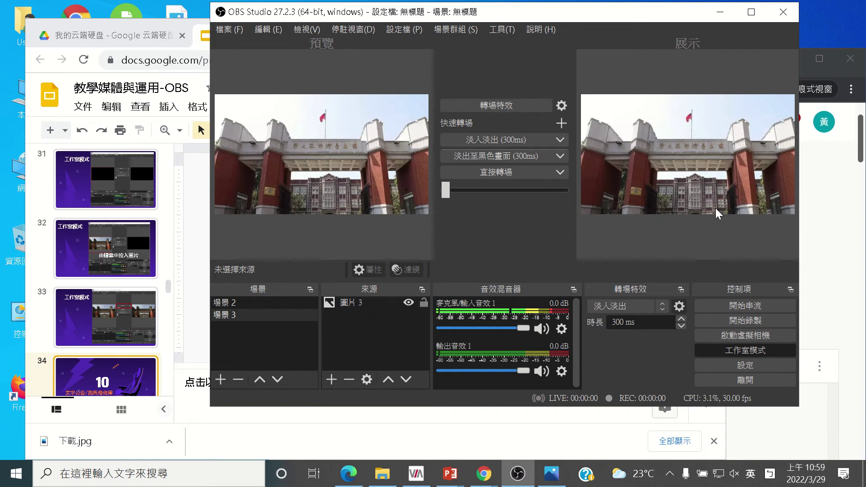
Load 場景 2 into the preview, maximize the OBS window and transition the scene to the program output.
click(183, 197)
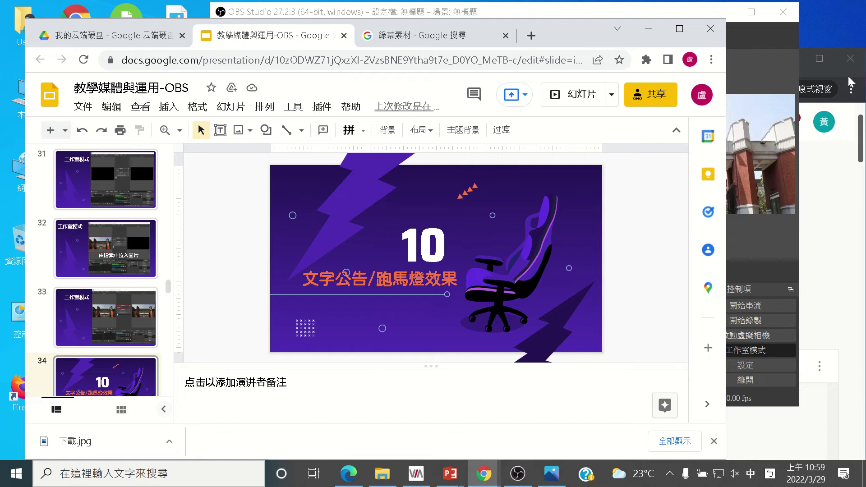
click(773, 42)
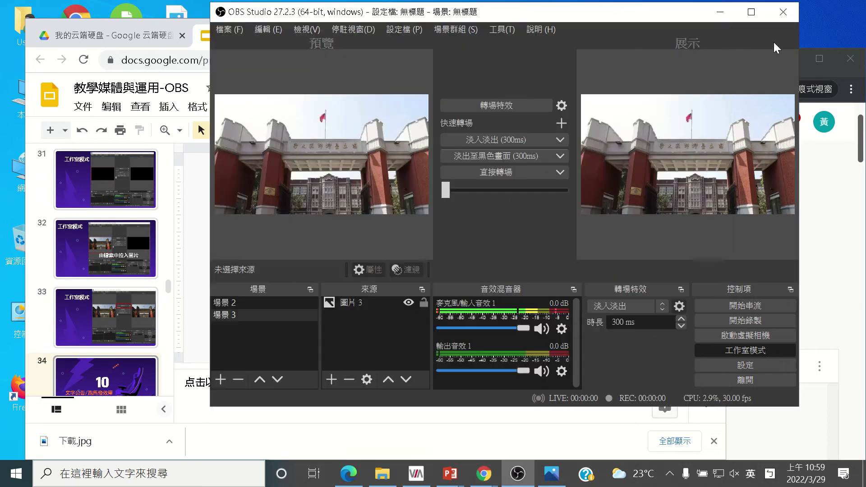
click(263, 300)
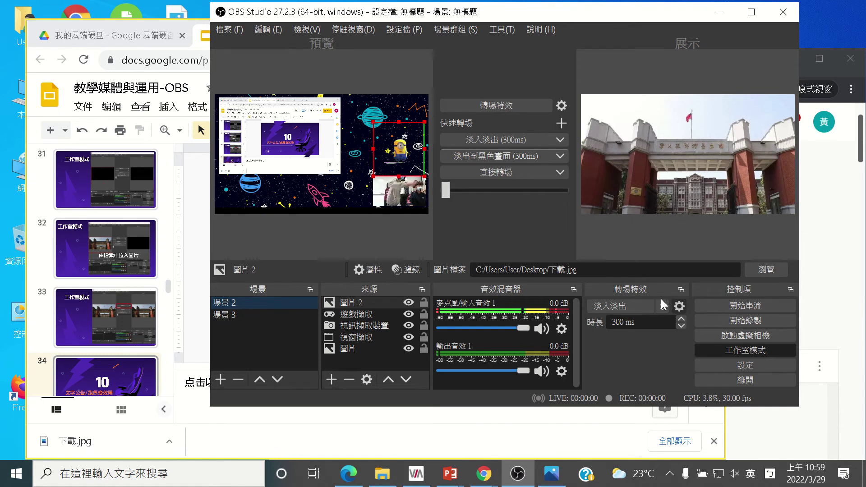
click(751, 12)
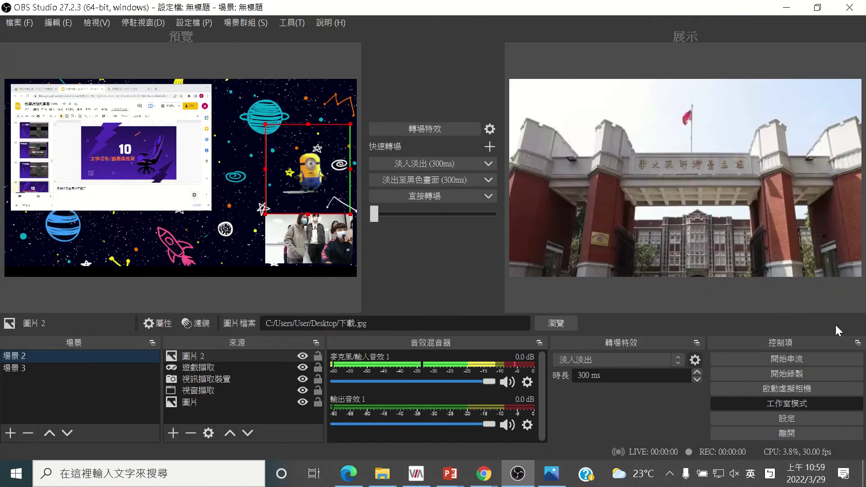
click(420, 132)
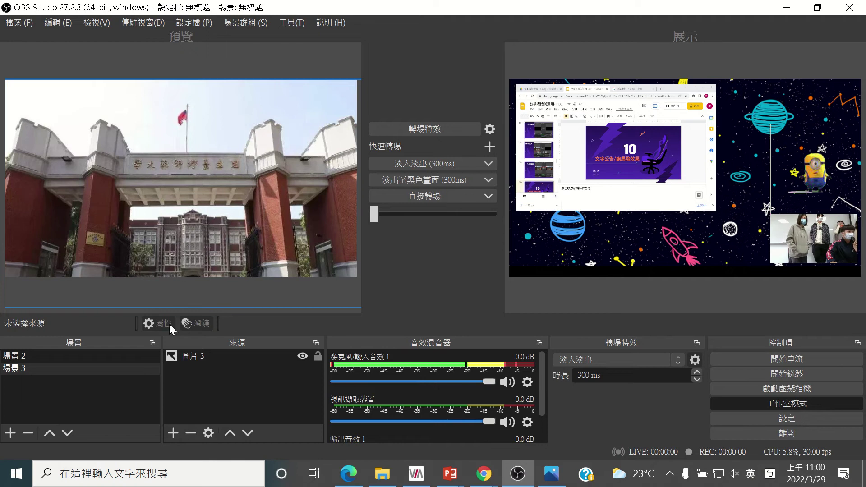
Add a 文字 (GDI+) source to 場景 3 with the text 中場休息十分鐘!可以離開座位喝水、上廁所.
click(174, 435)
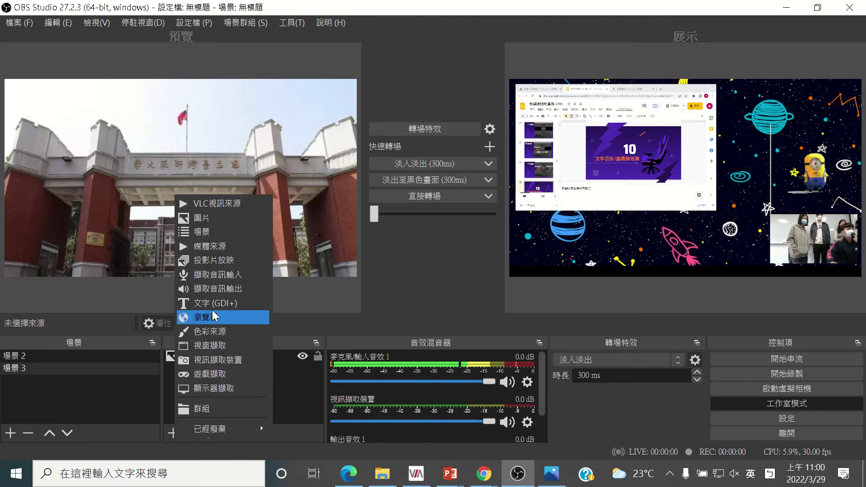
click(201, 218)
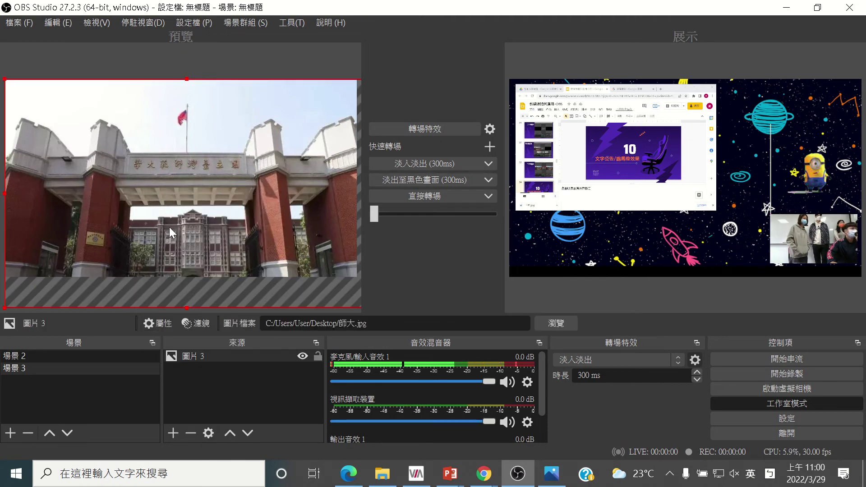
click(180, 434)
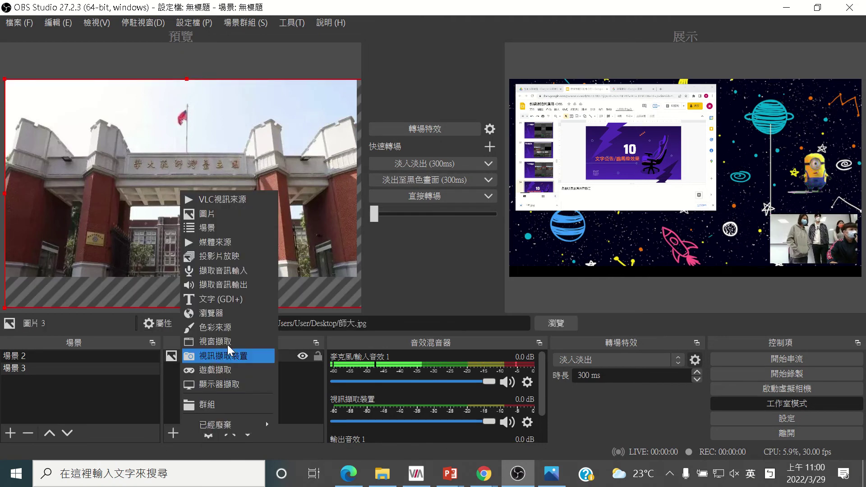
click(221, 299)
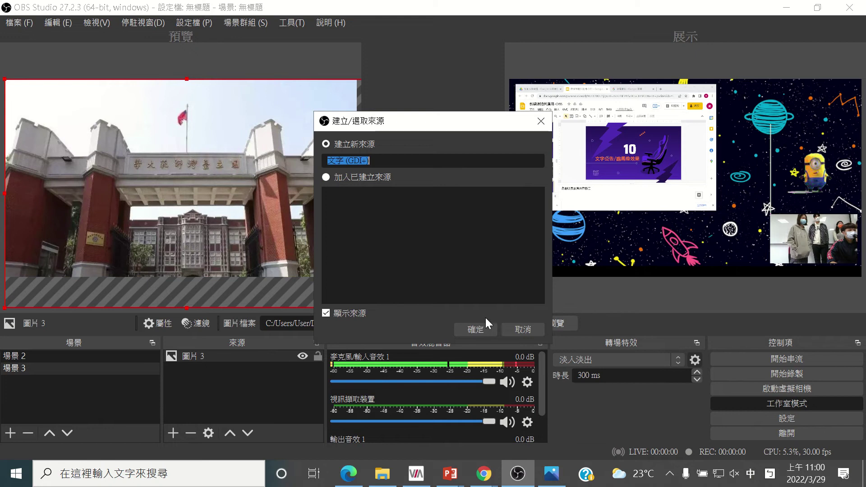
click(477, 326)
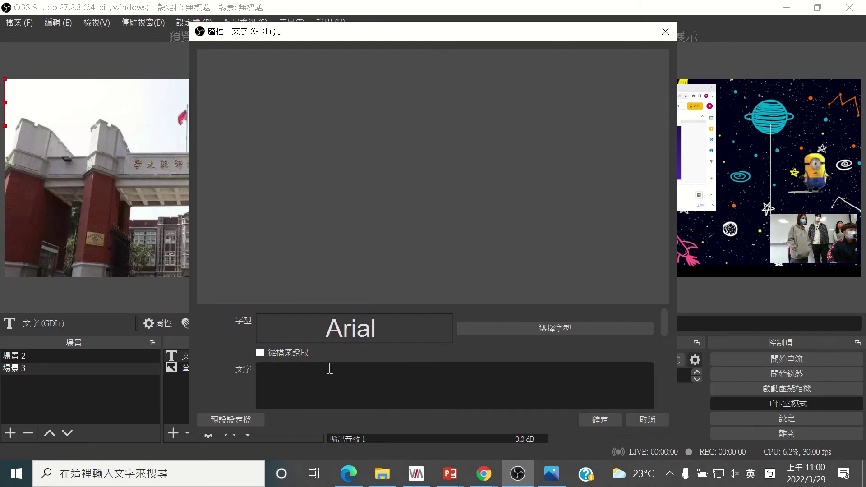
click(288, 372)
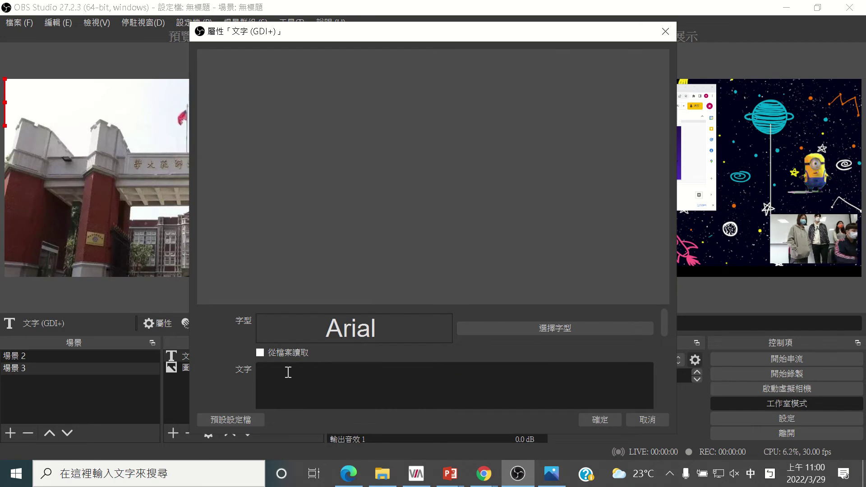
text(中場休息十分鐘!可以離開座位喝水、上廁所)
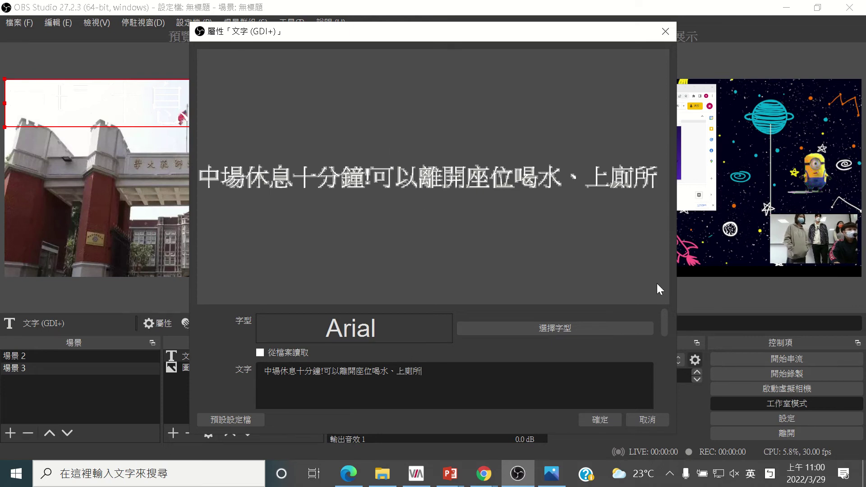
Set the announcement text's font size to 48 and confirm the source's properties.
click(571, 326)
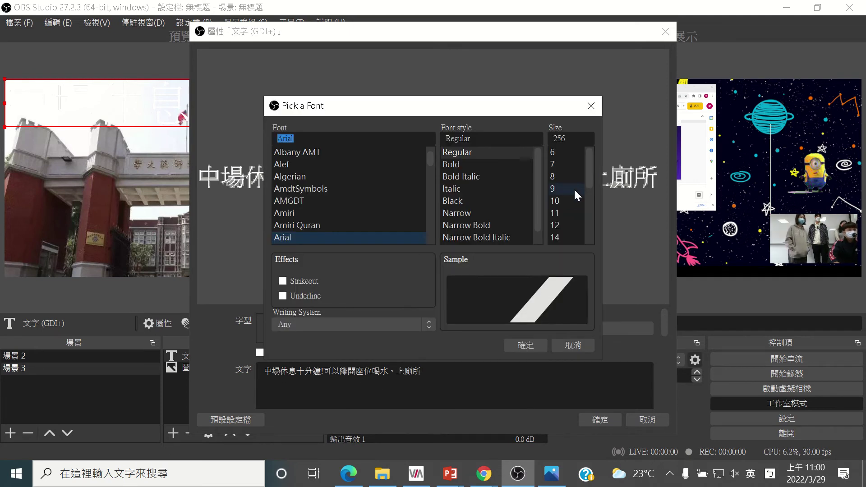
drag(590, 172, 584, 226)
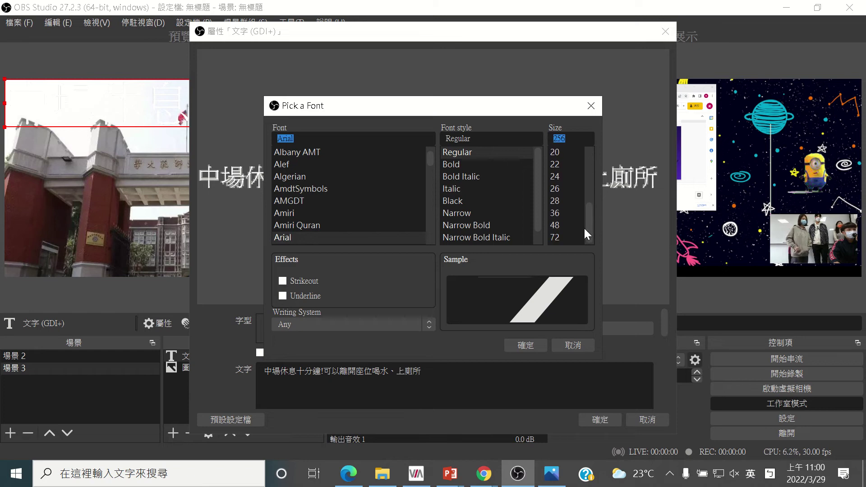
click(551, 224)
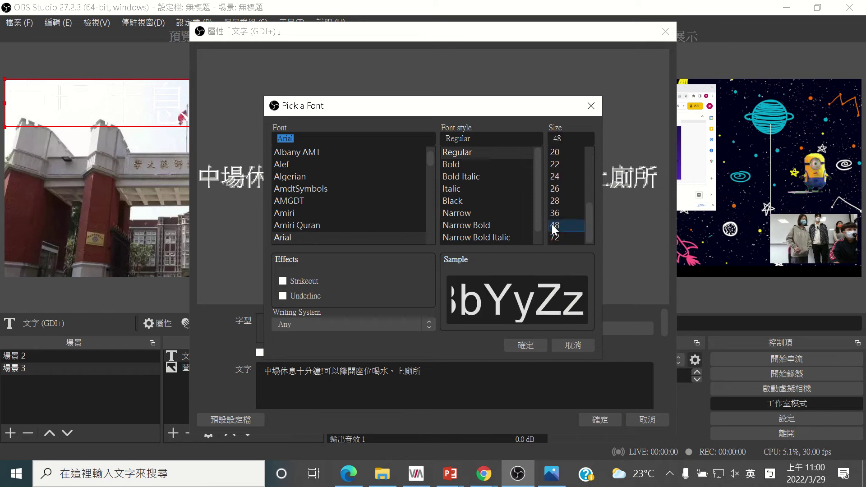
click(523, 348)
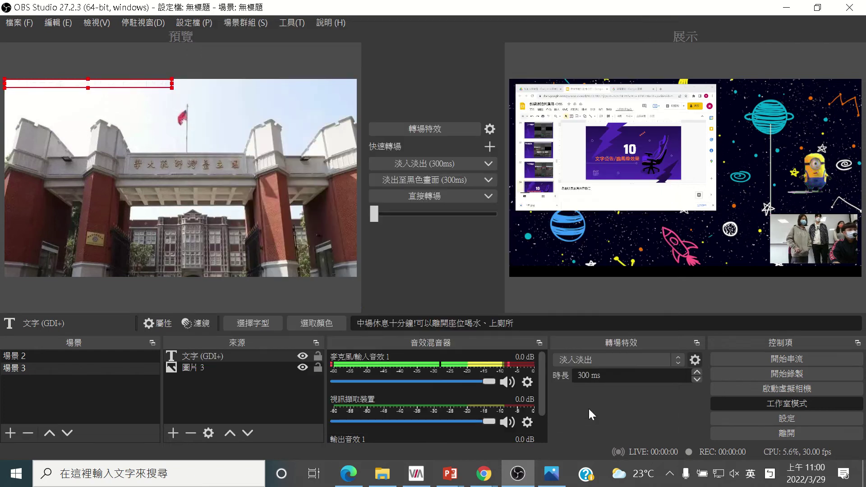
click(599, 420)
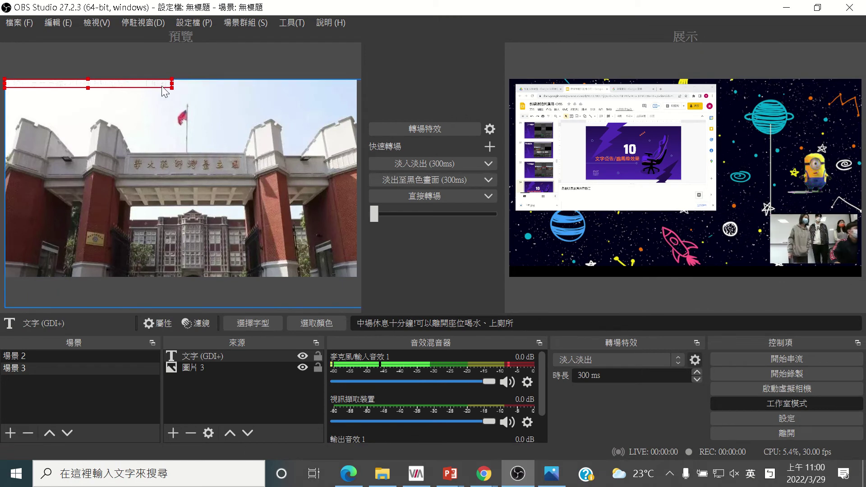
Enlarge the announcement text to span most of the canvas width and move it along the bottom of the gate image.
drag(172, 86, 326, 96)
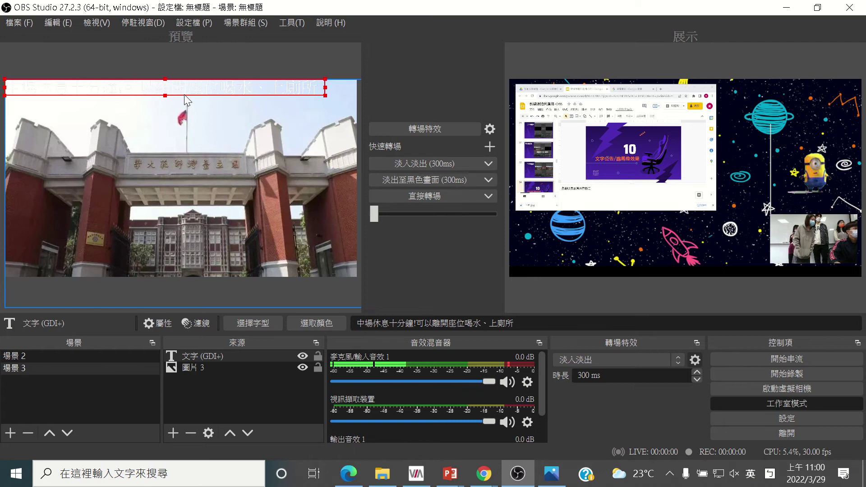
drag(180, 92, 203, 205)
mouse_move(203, 269)
mouse_down()
mouse_move(197, 283)
mouse_move(185, 258)
mouse_move(176, 259)
mouse_move(188, 262)
mouse_up()
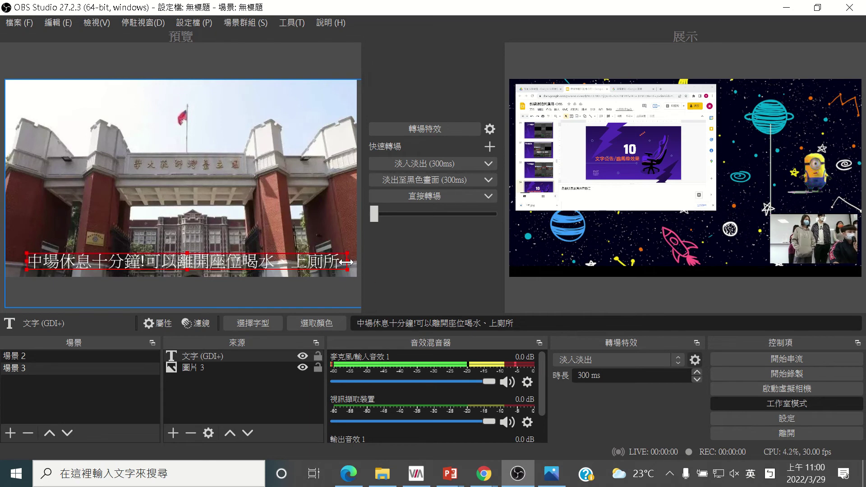
Shrink the announcement text slightly and crop its right side so only 中場休息十分鐘!可以 remains in view.
drag(347, 261, 332, 270)
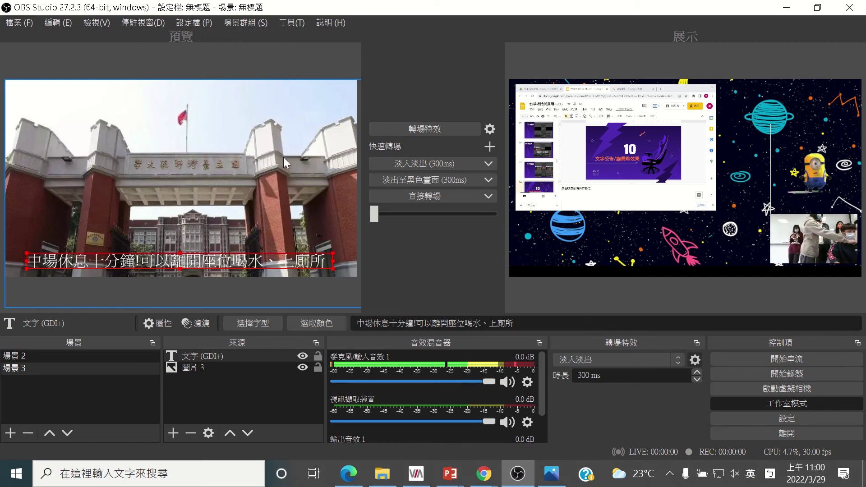
drag(334, 266, 291, 271)
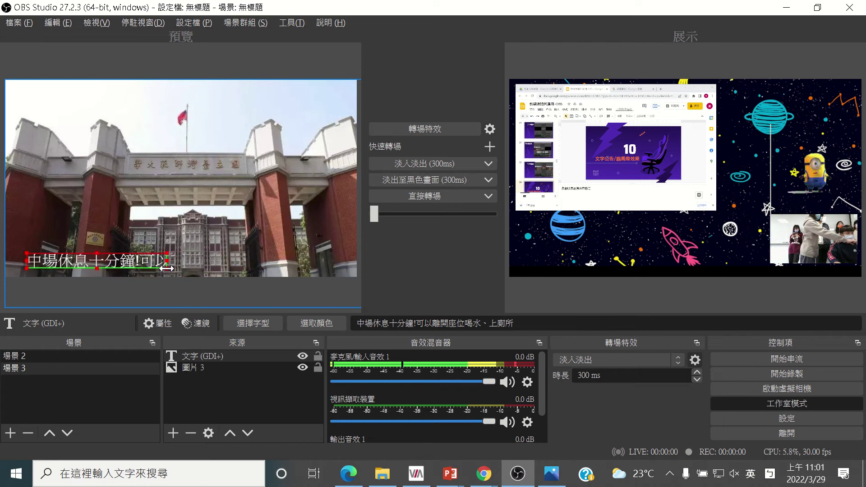
Add a 捲動 filter to the announcement text with a 水平速度 of 112.00.
right_click(140, 265)
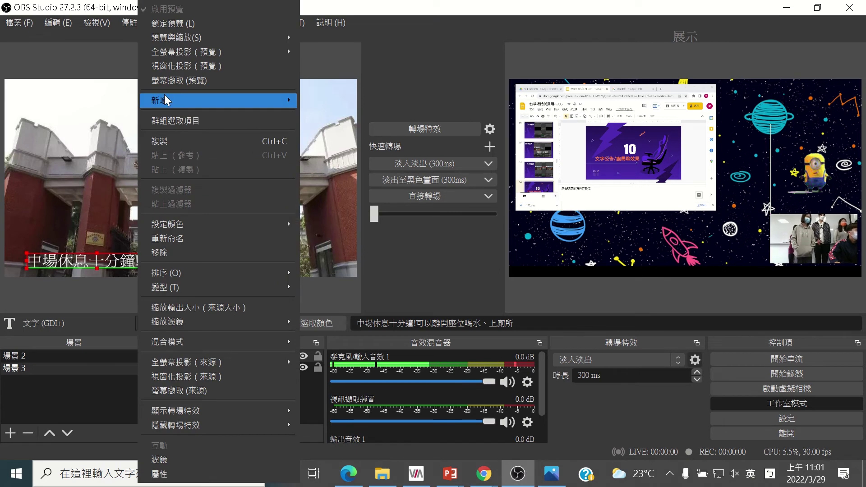
click(164, 460)
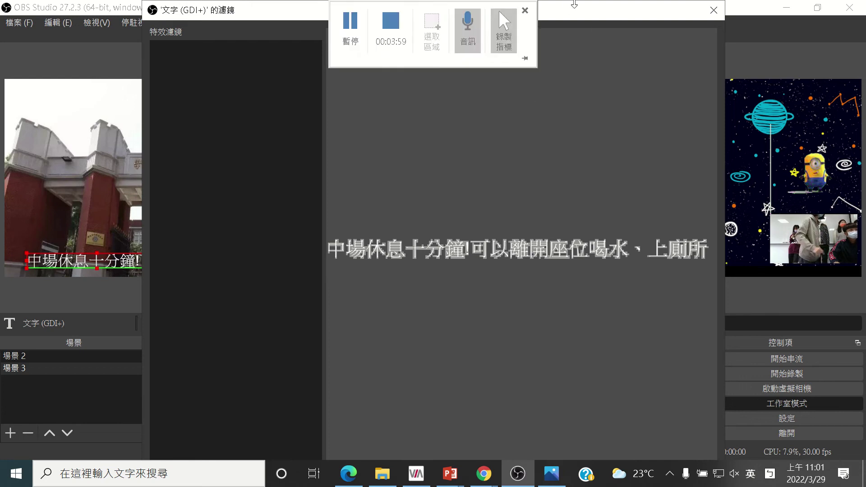
mouse_move(575, 24)
mouse_down()
mouse_move(574, 117)
mouse_move(567, 30)
mouse_up()
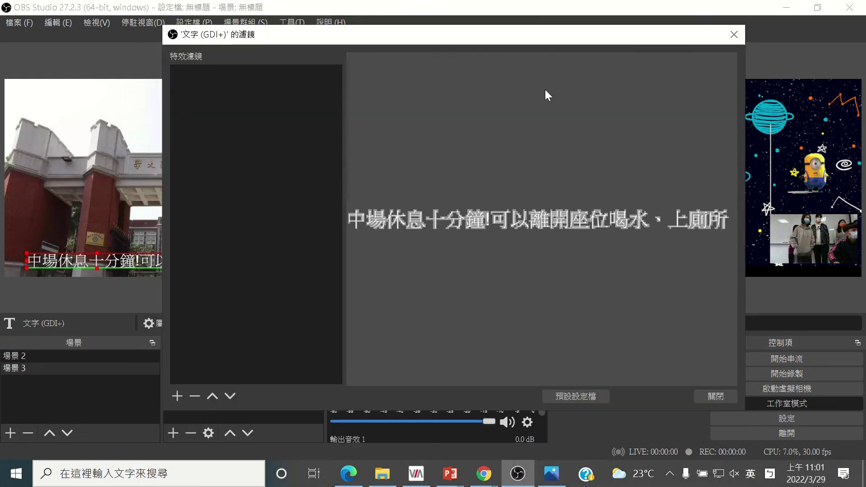
click(178, 395)
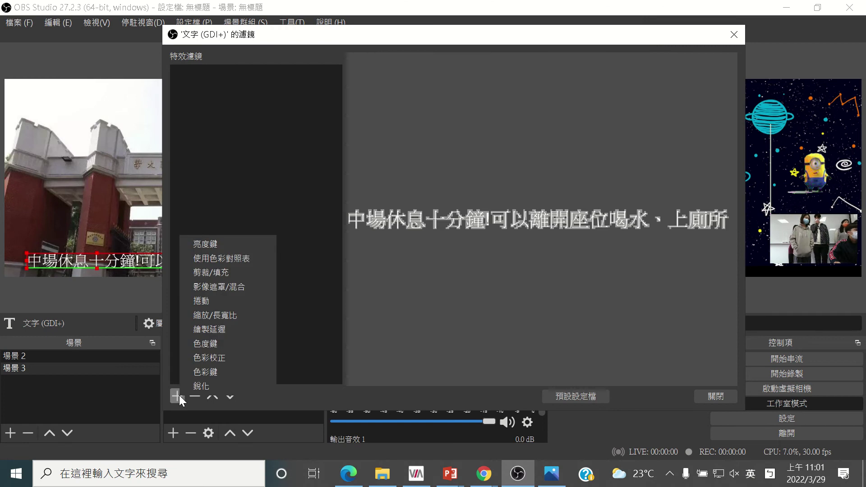
click(207, 301)
click(440, 247)
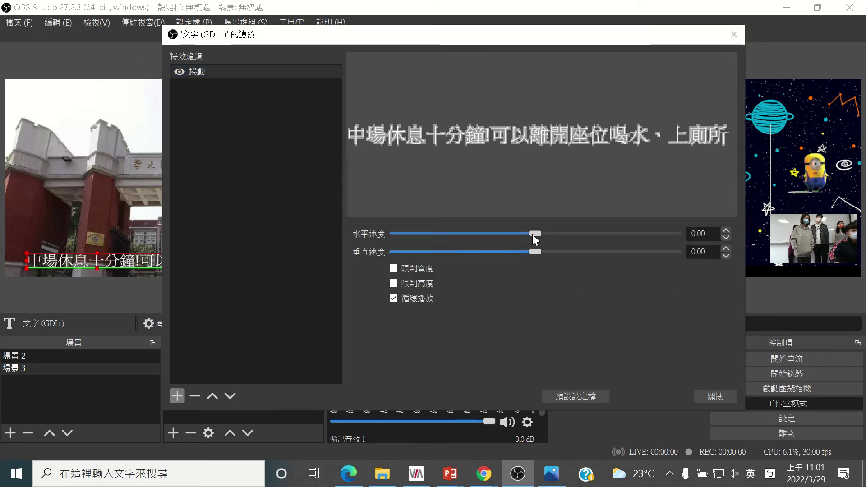
drag(532, 234, 565, 239)
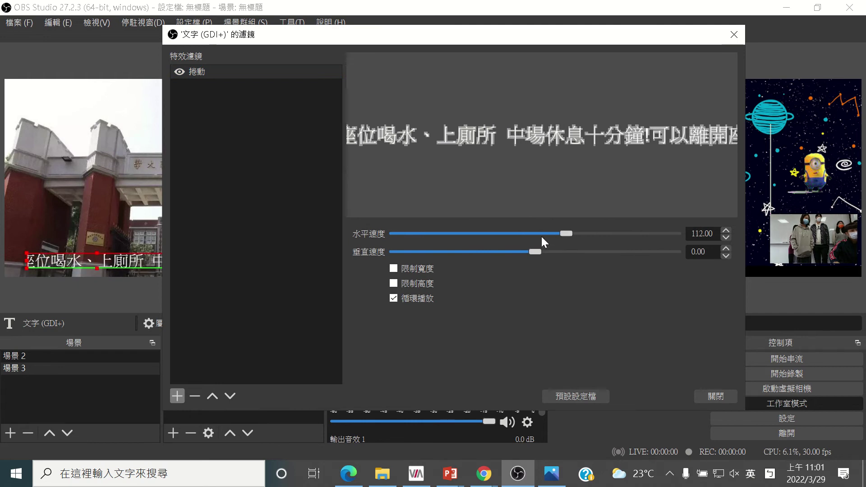
click(714, 397)
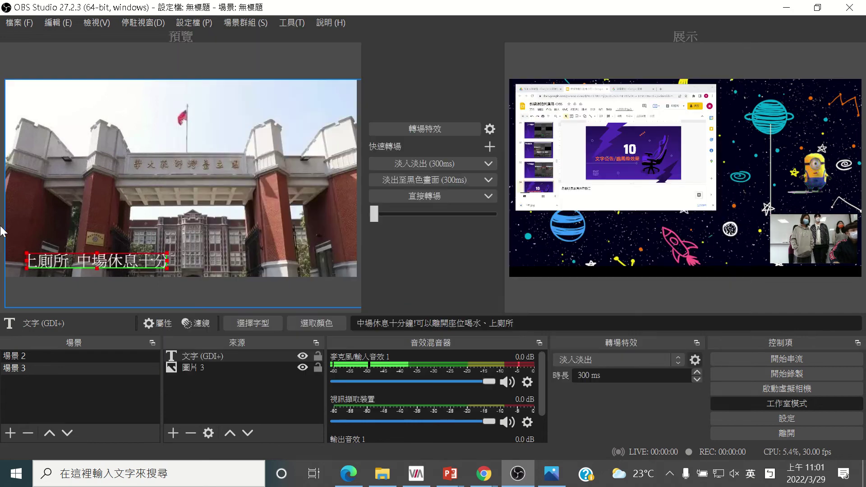
Center the scrolling text near the bottom of the gate image and lock the 圖片 3 source.
click(124, 261)
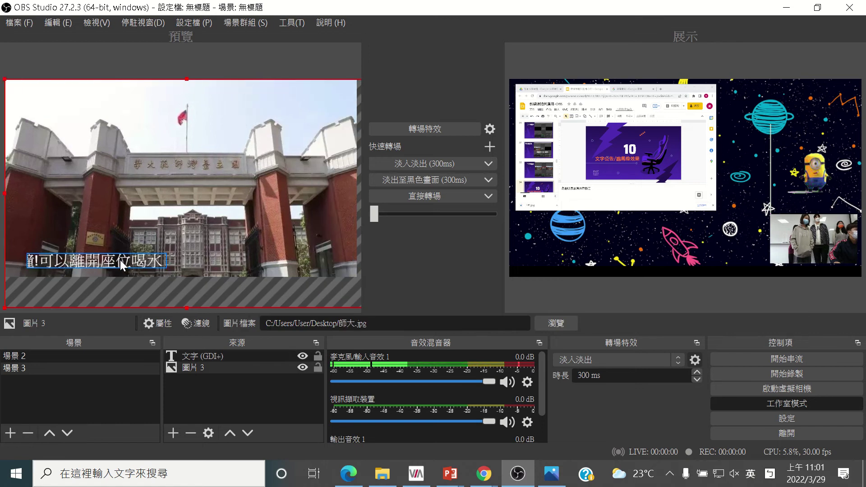
drag(124, 264, 212, 264)
click(128, 265)
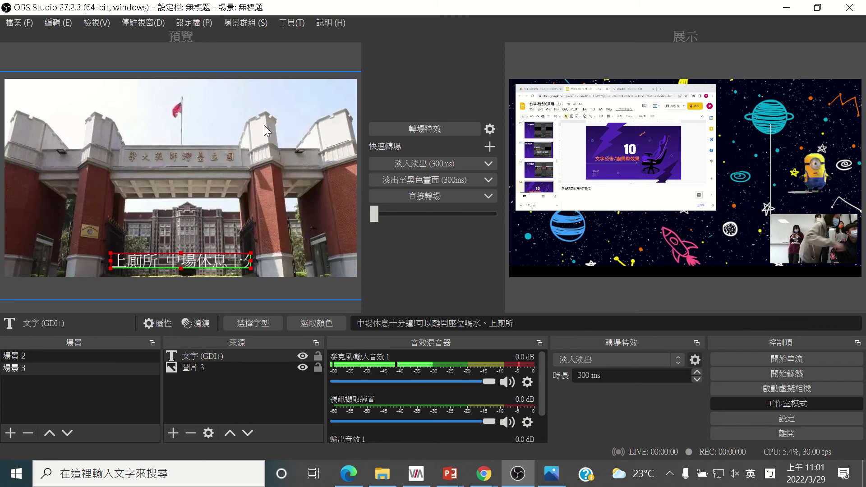
click(205, 153)
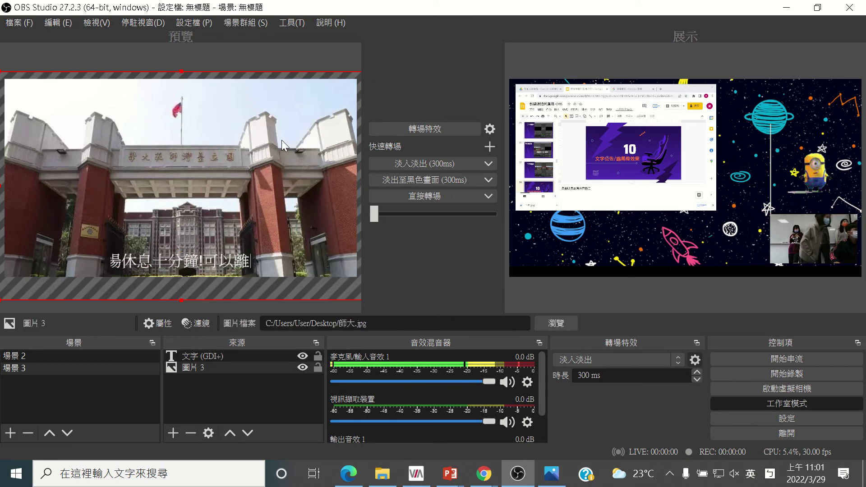
click(317, 366)
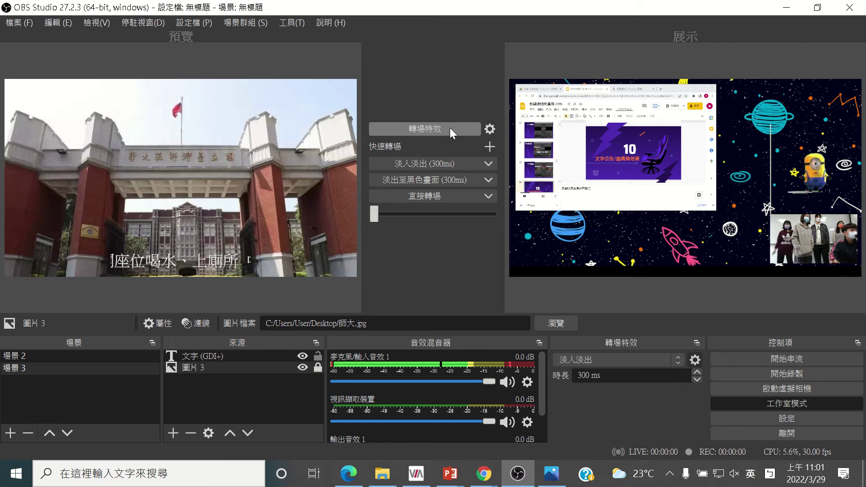
click(10, 433)
click(457, 257)
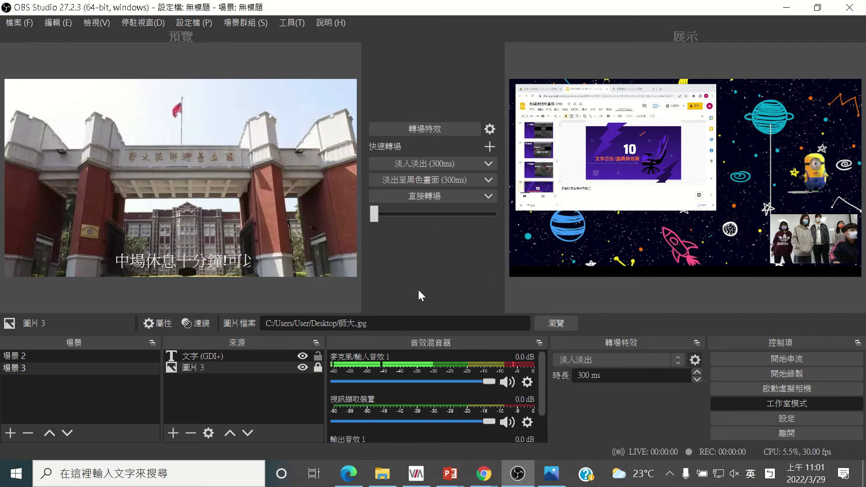
click(173, 433)
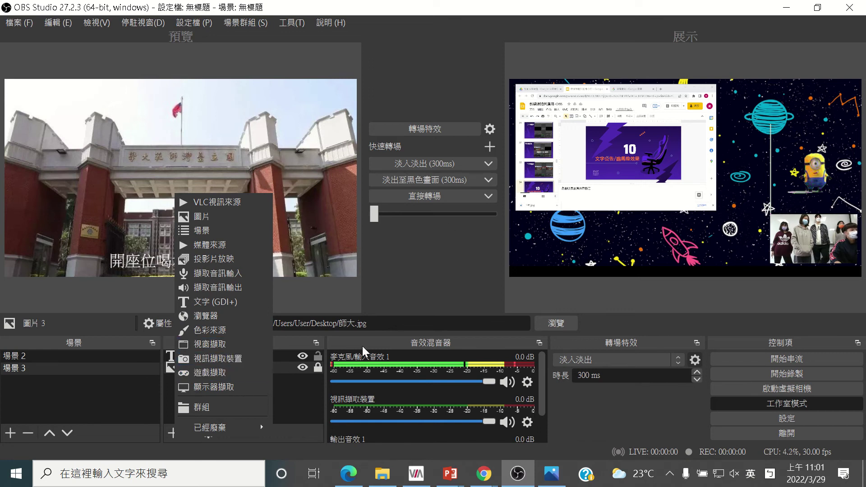
click(429, 248)
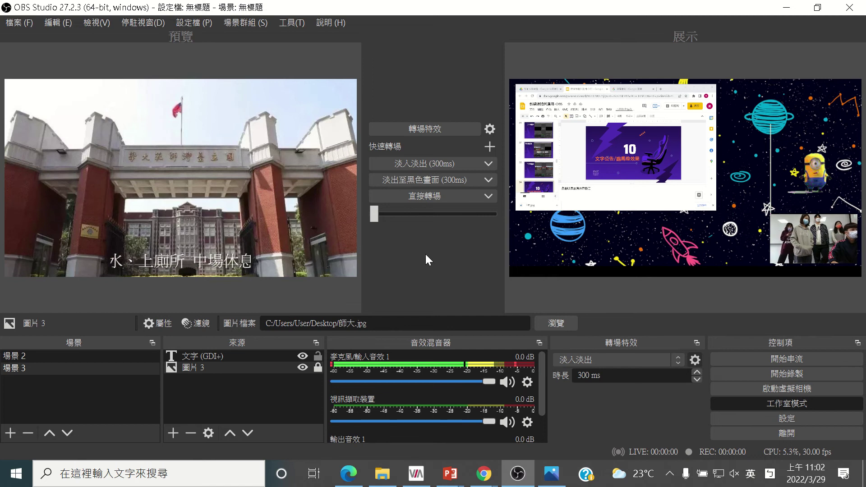
Transition the intermission scene 場景 3 to the program output and bring 場景 2 back on air.
click(433, 128)
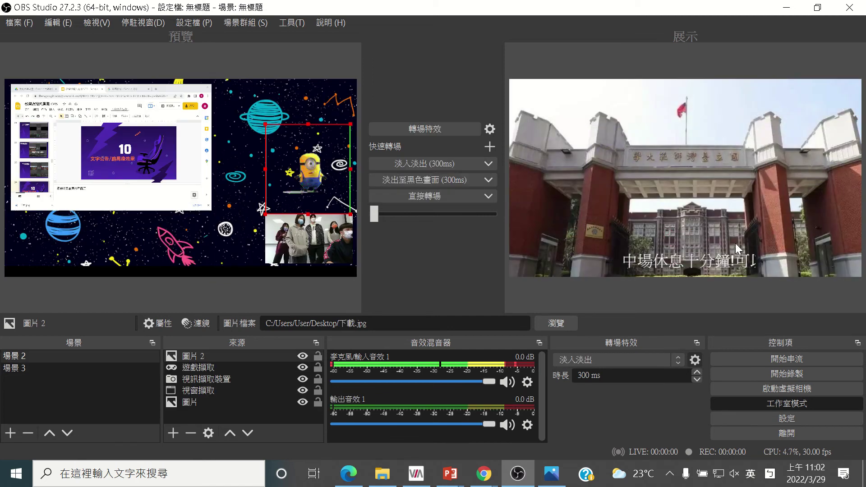
click(424, 128)
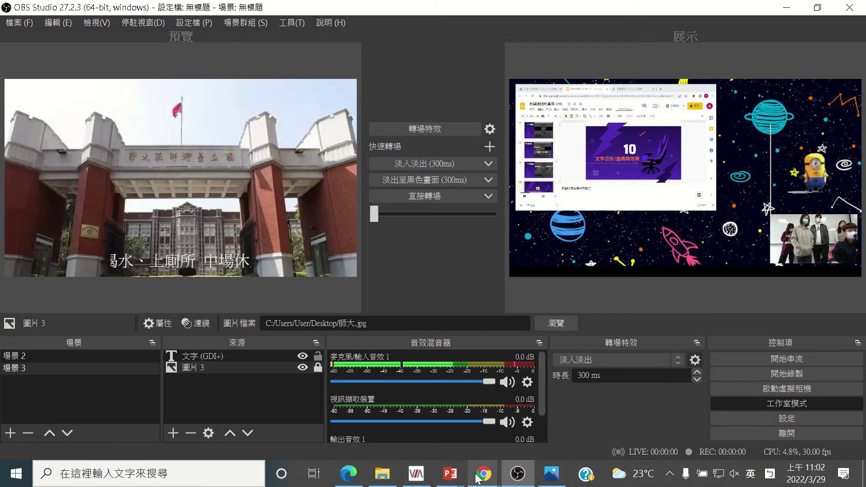
Switch to the Google Slides presentation in Chrome, view slides 39 and 40 on 轉場特效, and return to OBS.
mouse_move(484, 474)
click(467, 381)
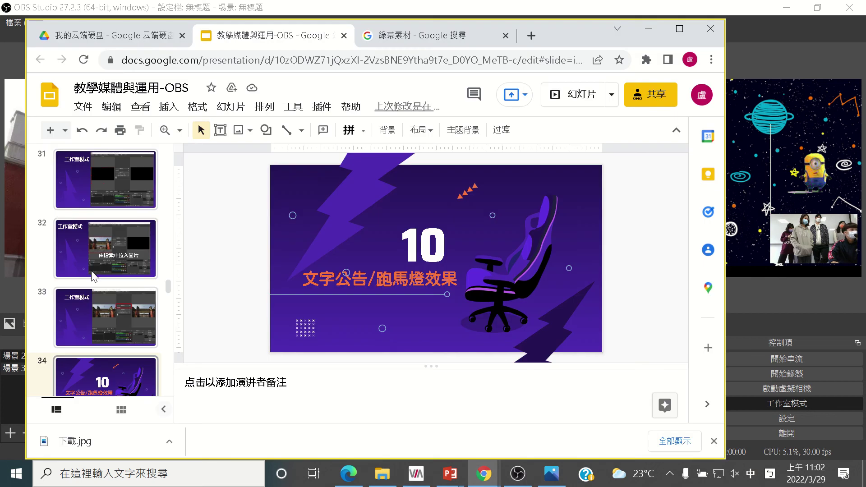
scroll(99, 324, down, 5)
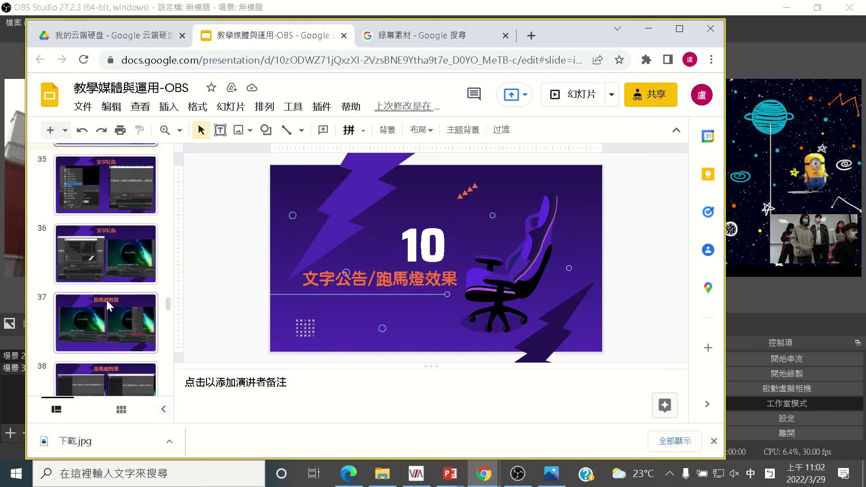
scroll(106, 310, down, 5)
click(128, 205)
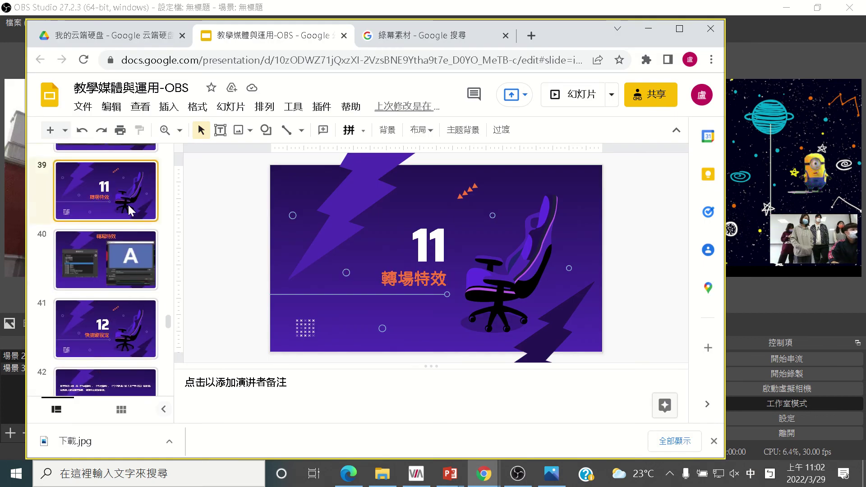
click(138, 263)
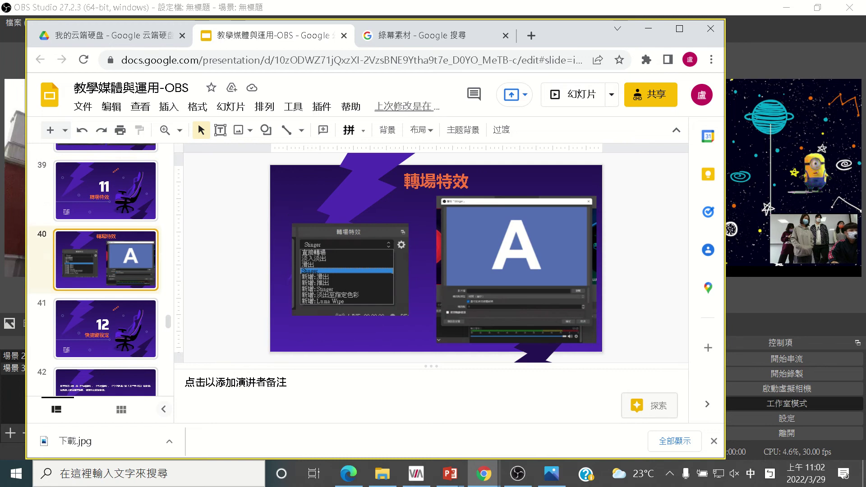
click(531, 476)
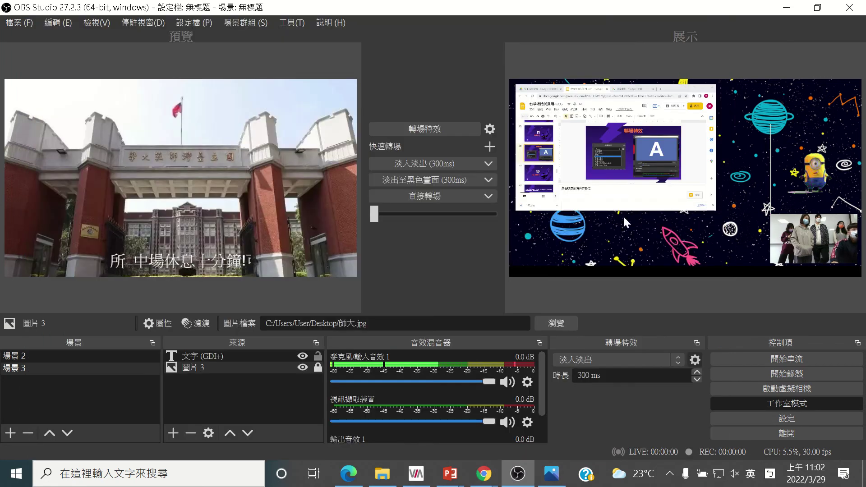
Fade 場景 3 into the program output and fade back to 場景 2 using the 淡入淡出 transition.
click(438, 126)
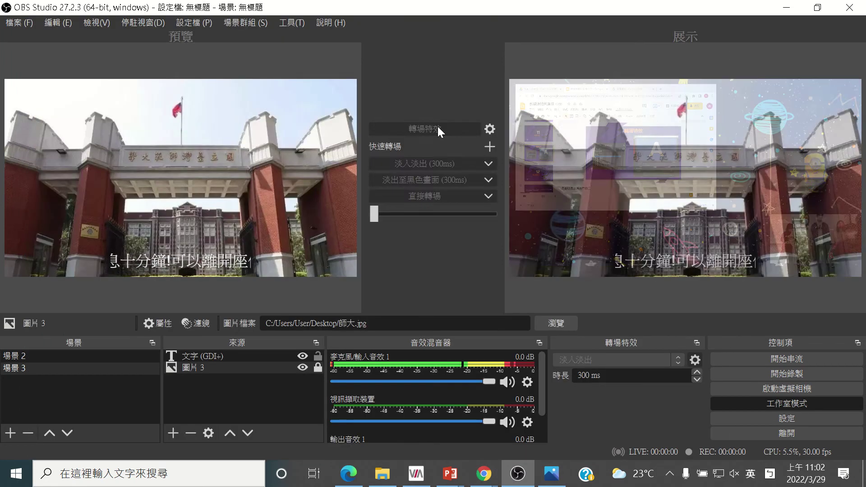
click(419, 130)
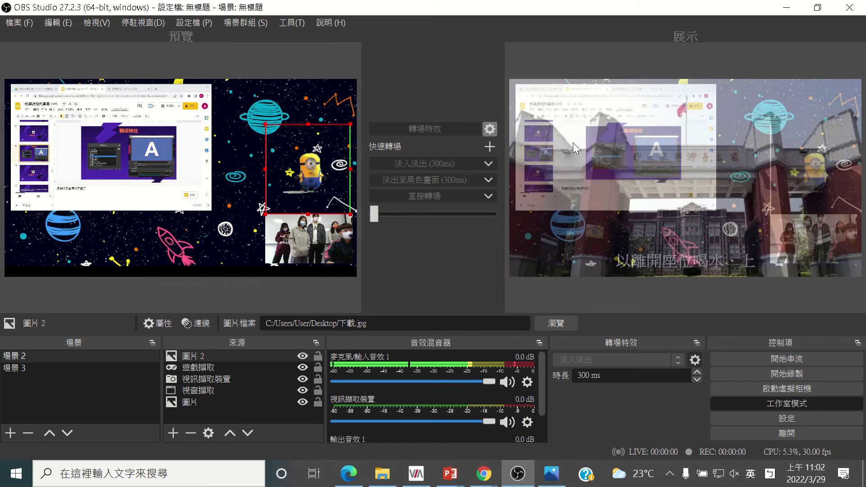
Set the scene transition to 直接轉場 and switch the program output to 場景 3 and back to 場景 2.
click(677, 362)
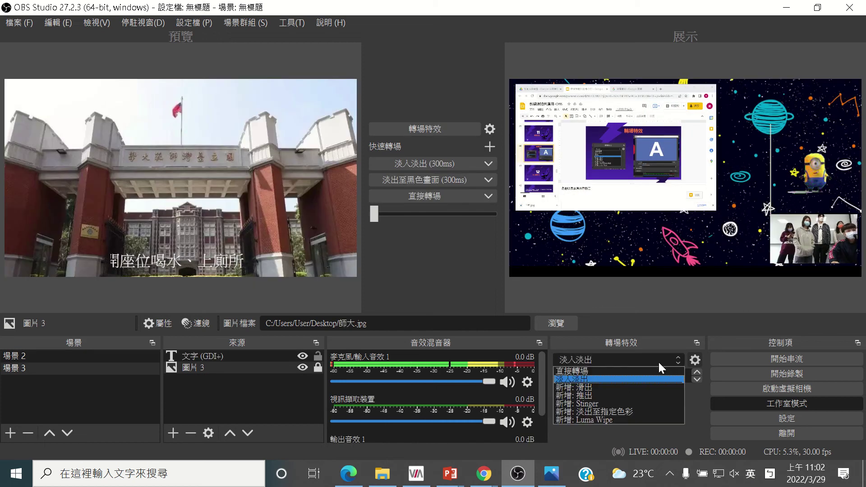
click(581, 370)
click(456, 130)
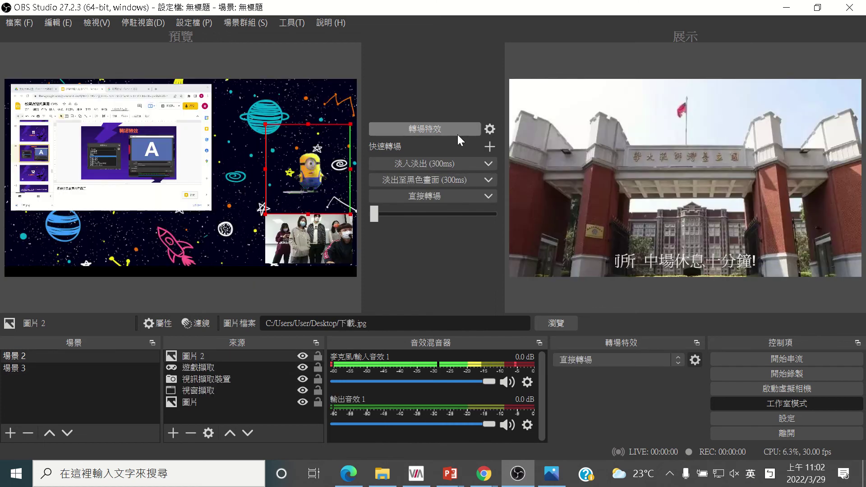
click(456, 131)
Set the scene transition to 淡入淡出, fade 場景 3 into the program output and return to 場景 2.
click(634, 364)
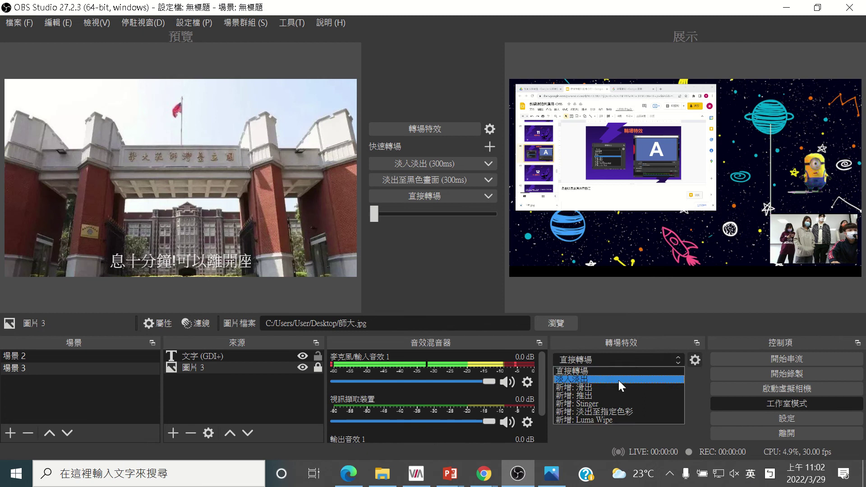
click(618, 380)
click(441, 128)
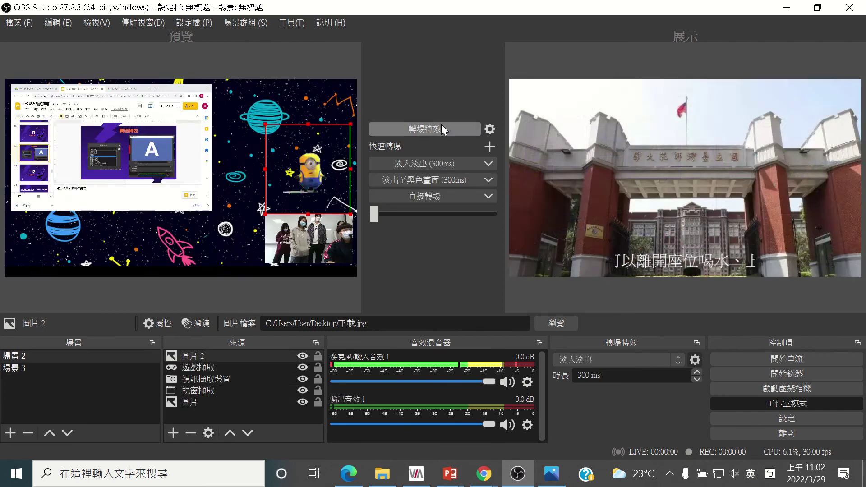
click(443, 128)
Add a 滑出 transition with direction 左 and use it to switch the program output to 場景 3 and back to 場景 2.
click(640, 361)
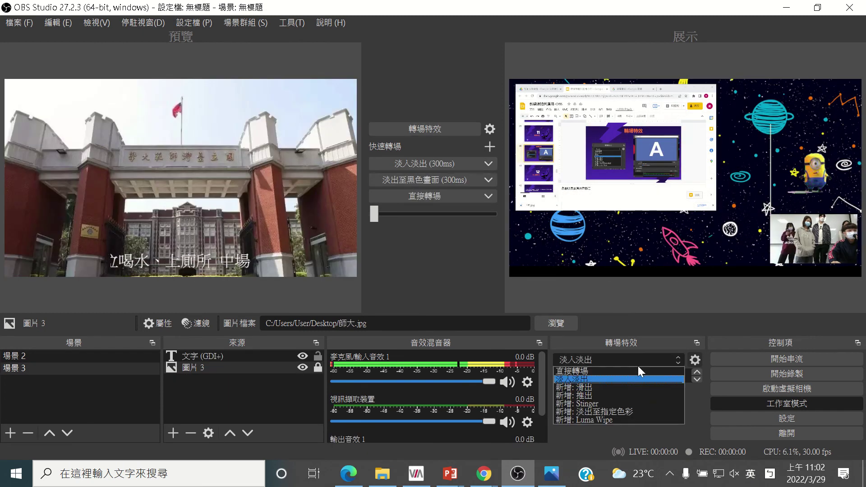
click(624, 385)
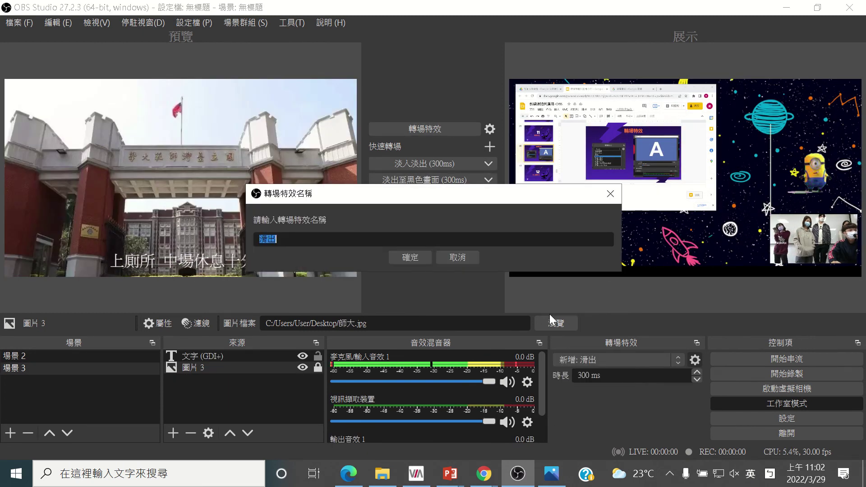
click(408, 257)
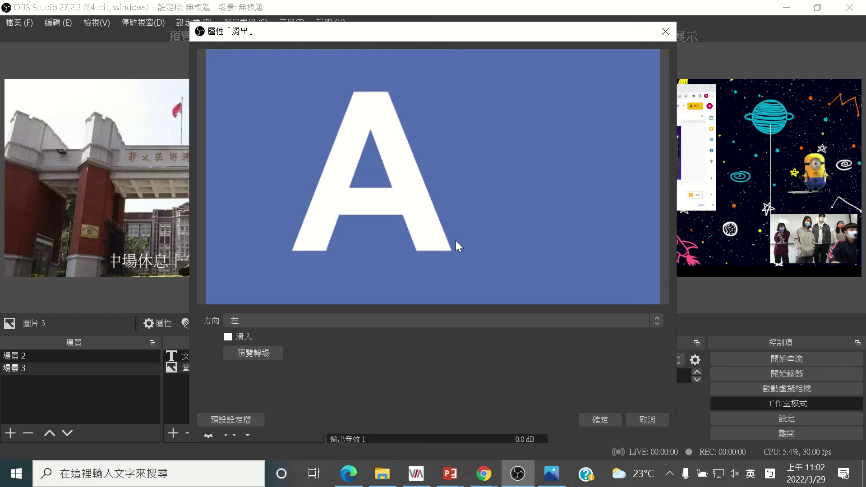
click(337, 321)
click(229, 215)
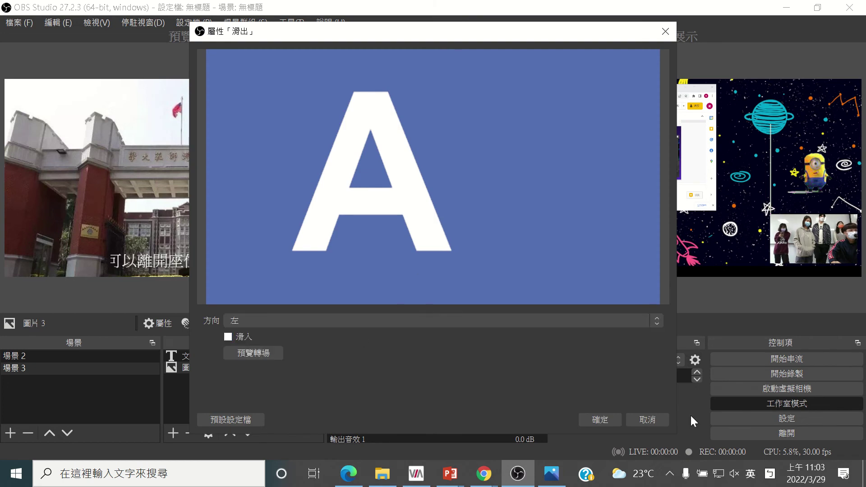
click(592, 416)
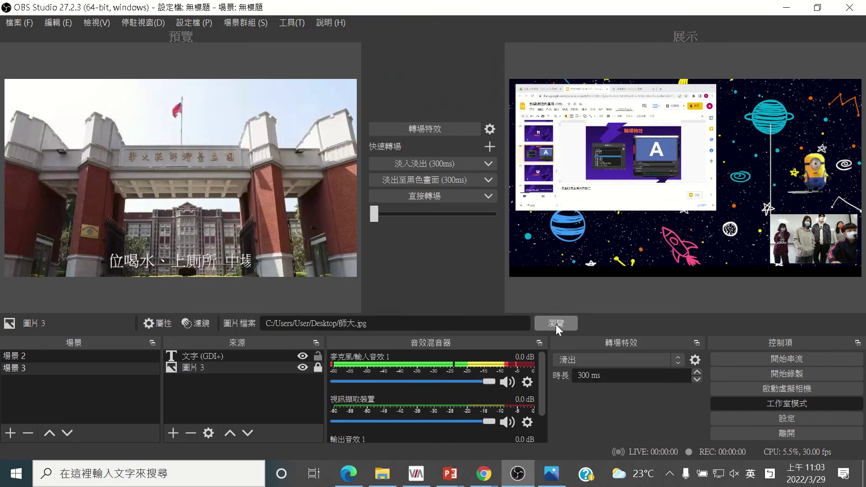
click(397, 124)
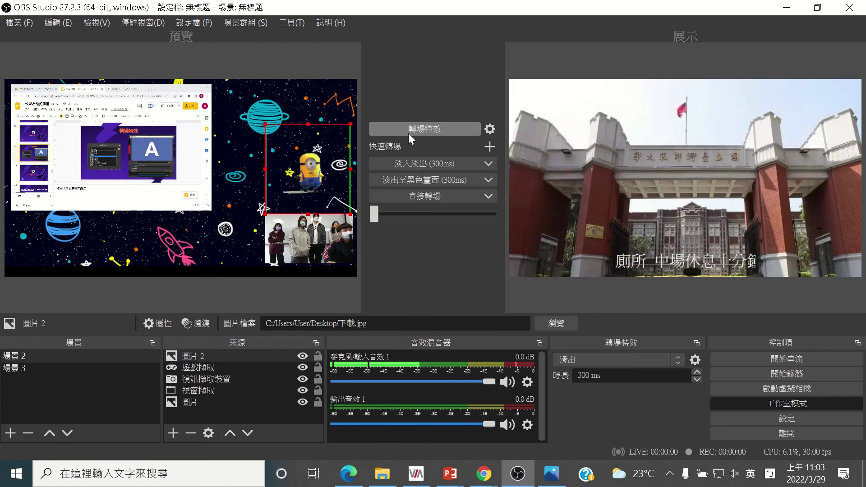
click(423, 129)
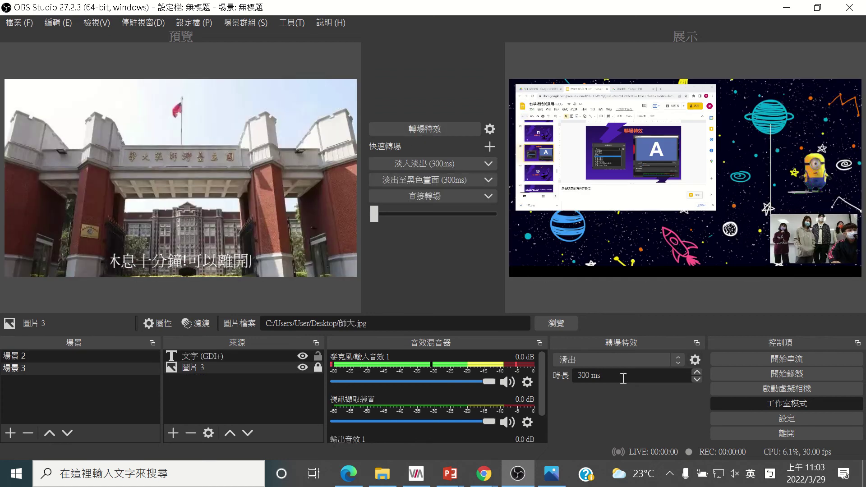
Add a Stinger transition under its default name and leave its properties without choosing a video file.
click(613, 356)
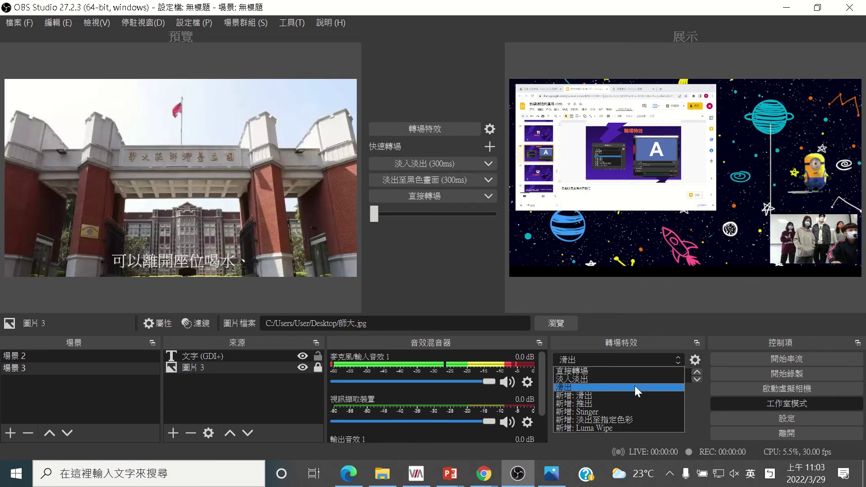
click(621, 410)
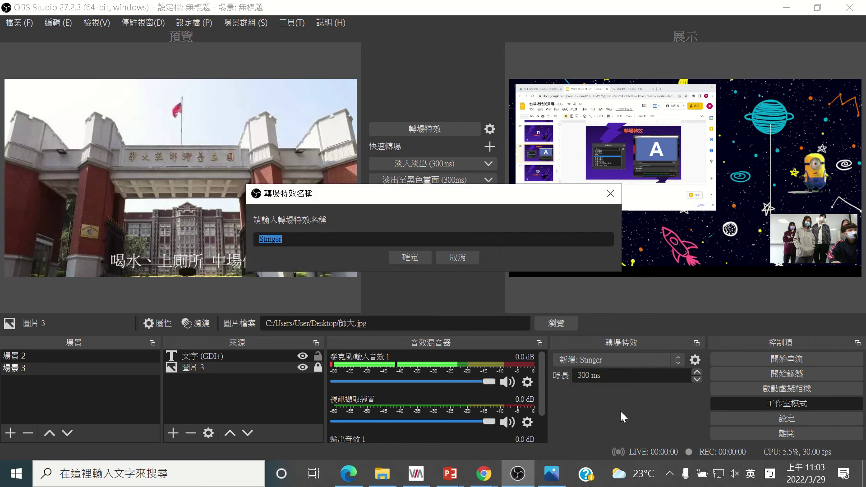
click(409, 257)
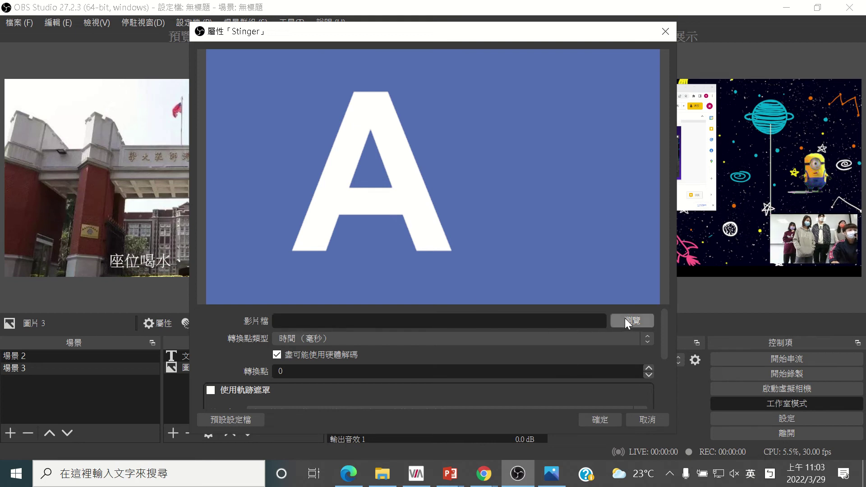
click(647, 420)
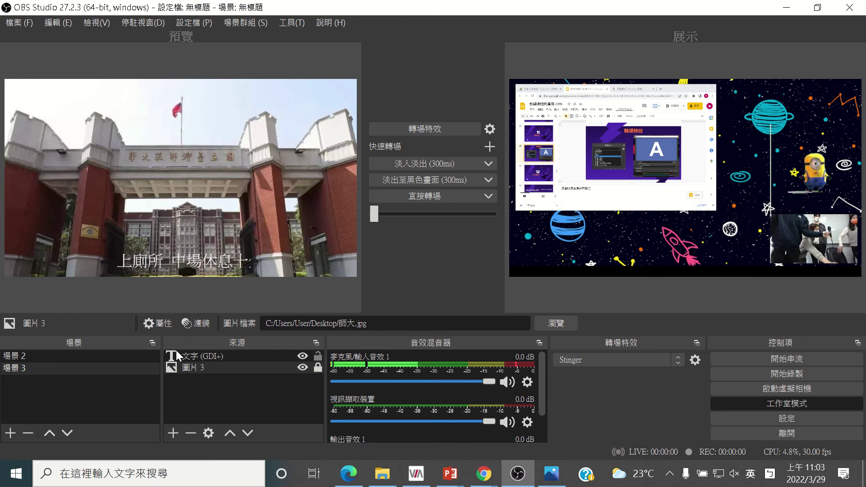
Switch to the Google Slides presentation in Chrome, view slides 41 and 42 on 快捷鍵設定, and return to OBS.
mouse_move(484, 473)
click(471, 446)
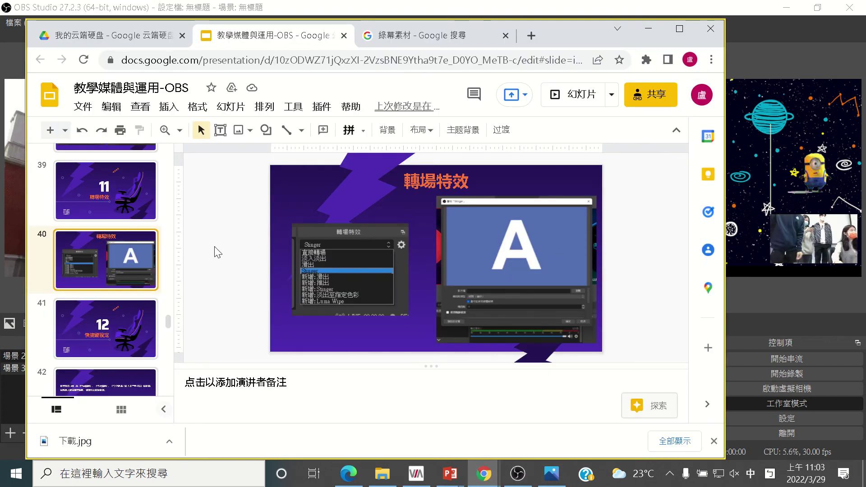
click(115, 328)
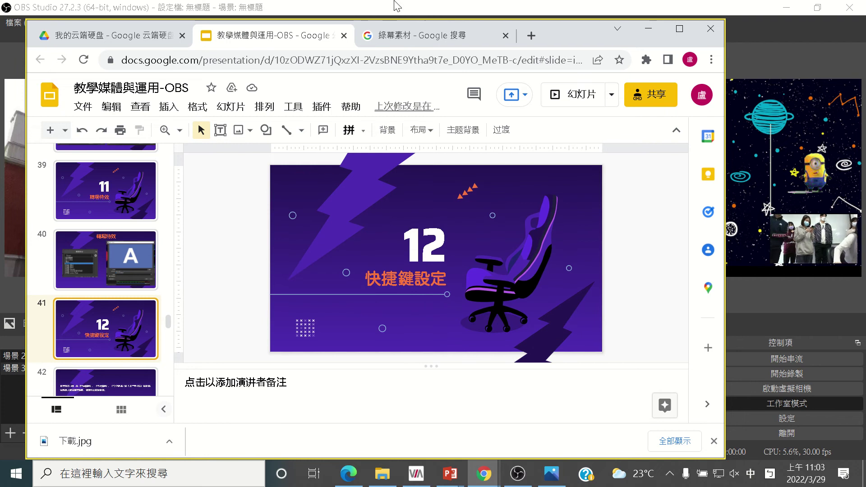
mouse_move(392, 7)
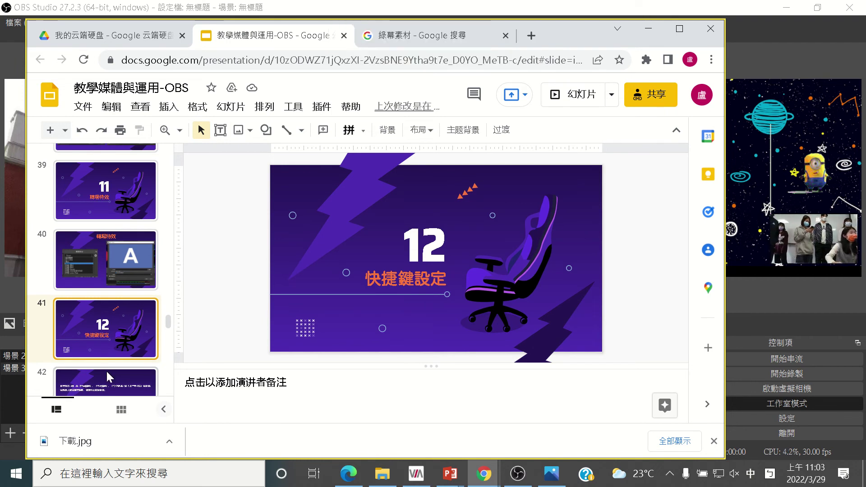
click(115, 383)
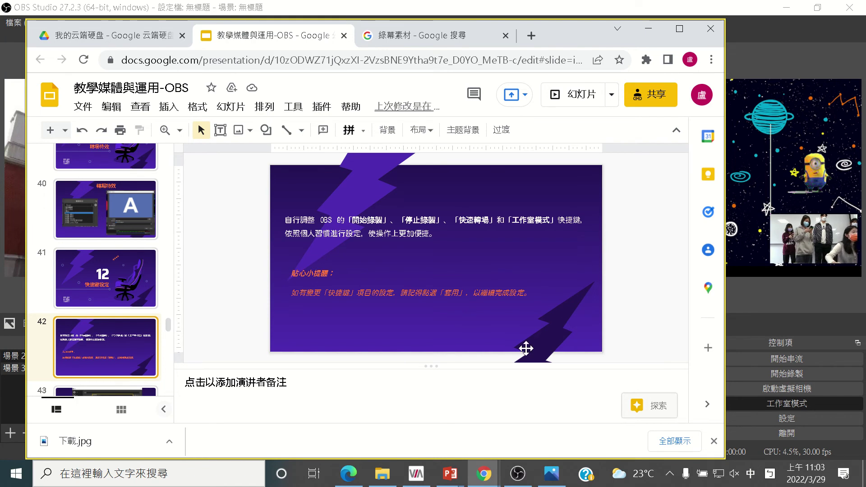
click(751, 254)
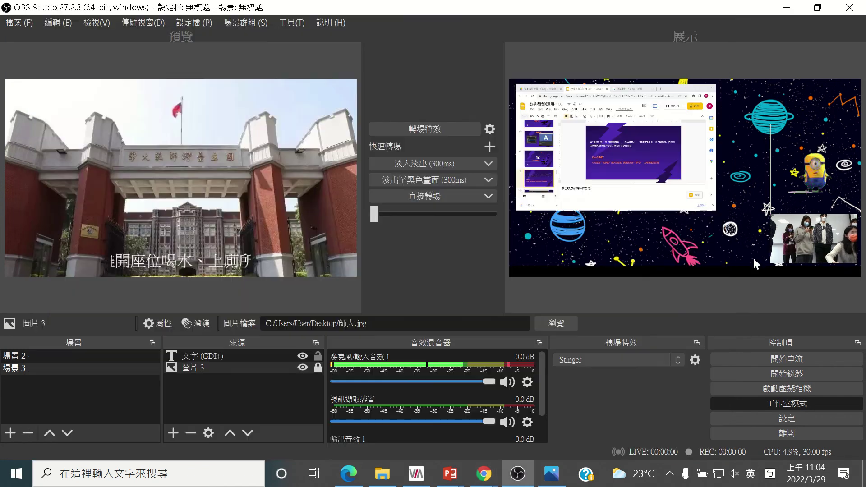
Open the 快捷鍵 page of the settings and look over the first hotkey entries.
click(796, 417)
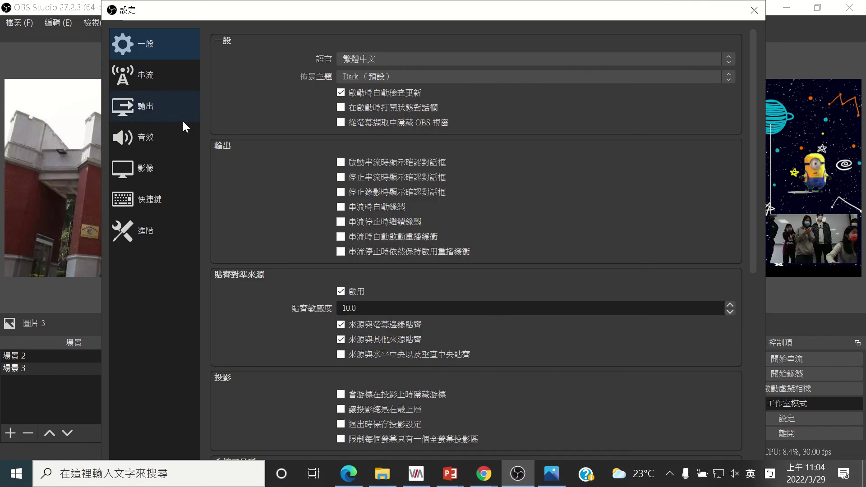
click(168, 204)
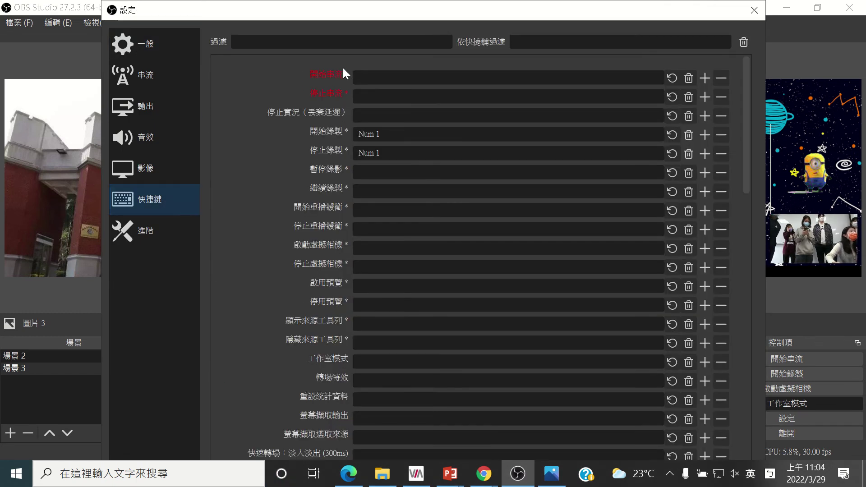
scroll(318, 66, down, 2)
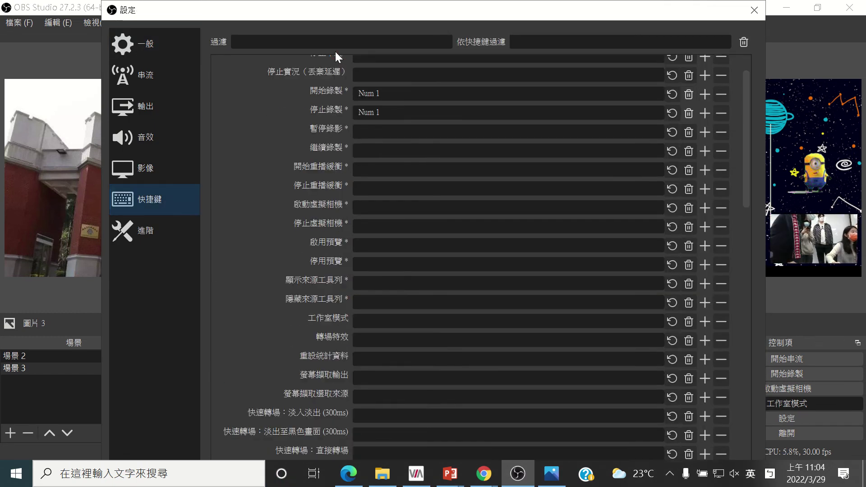
scroll(262, 105, up, 2)
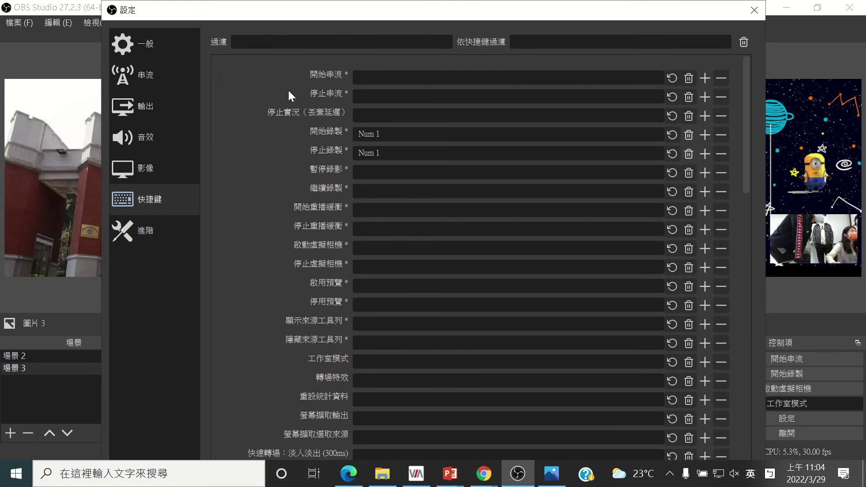
Filter the hotkey list by 串流 and clear the filter to restore the full list.
click(260, 47)
text(rt)
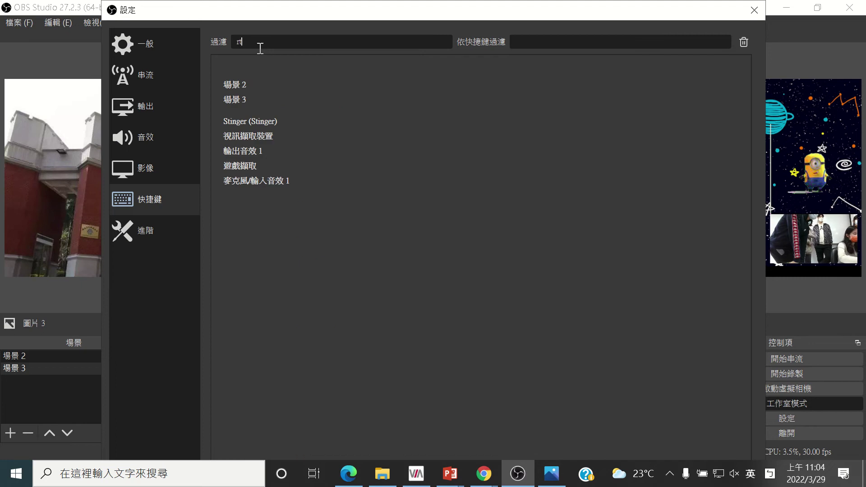
key(shift)
text(ㄥ)
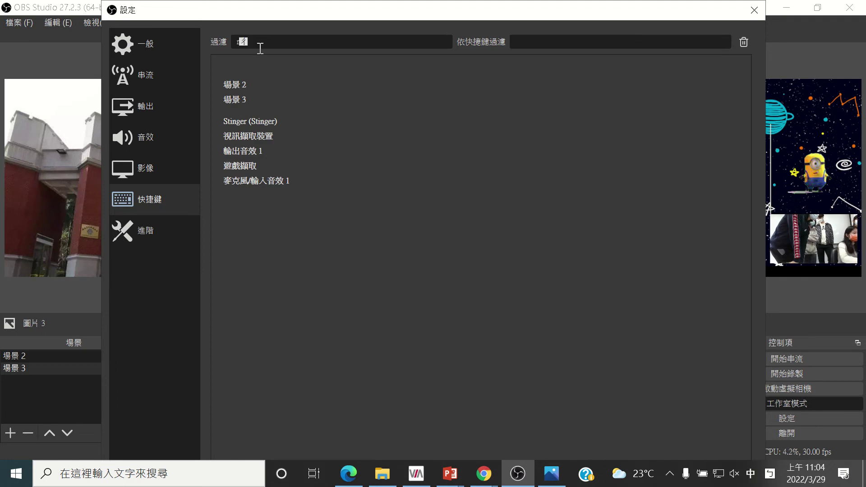
key(BackSpace)
key(BackSpace)
text(ㄔ)
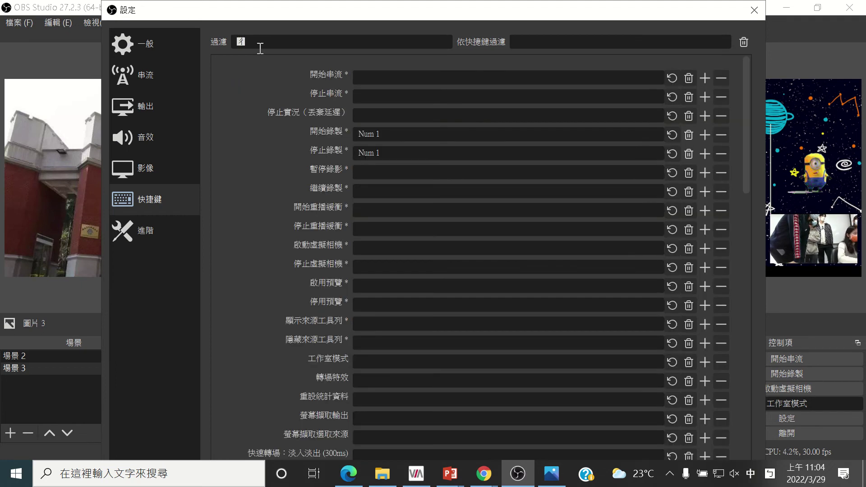
text(ㄨㄢˋㄌ)
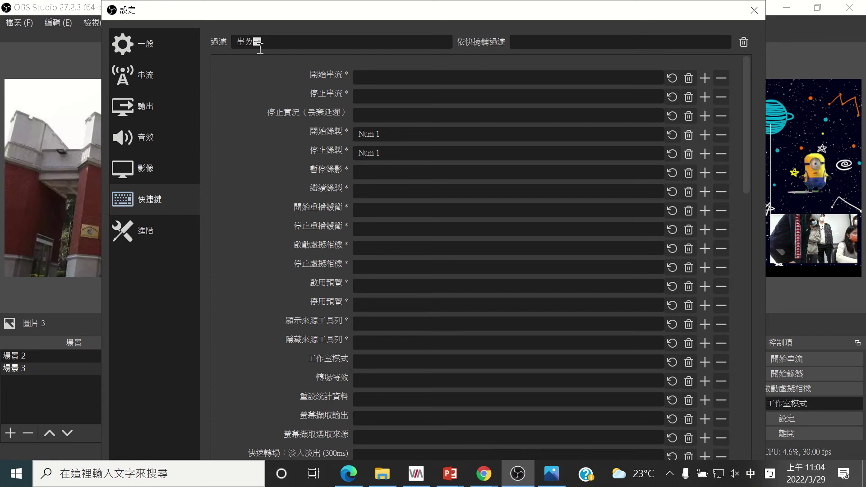
text(ㄧㄡˊ)
key(Return)
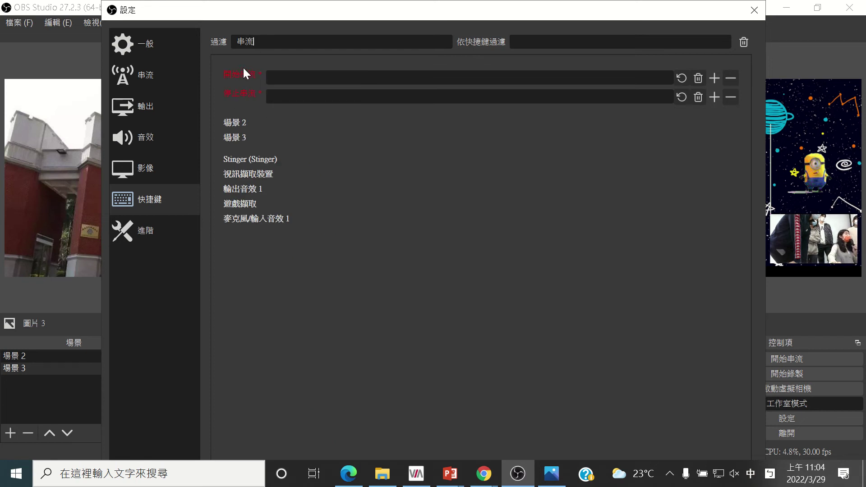
key(BackSpace)
key(BackSpace)
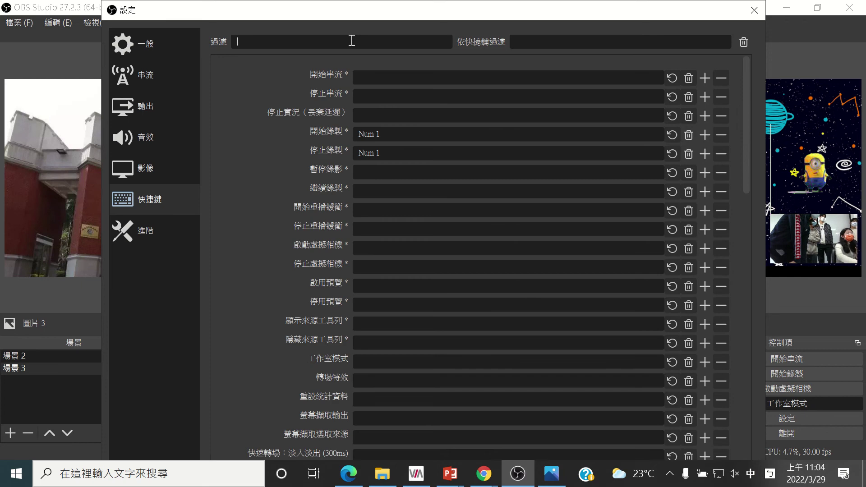
Look through the whole hotkey list, including the scene, Stinger, capture device and audio entries, and return to its start.
scroll(406, 208, down, 6)
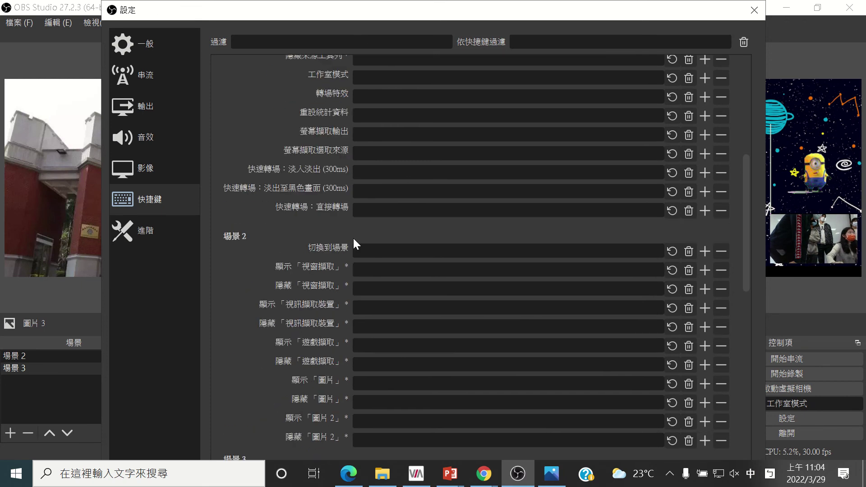
key(shift)
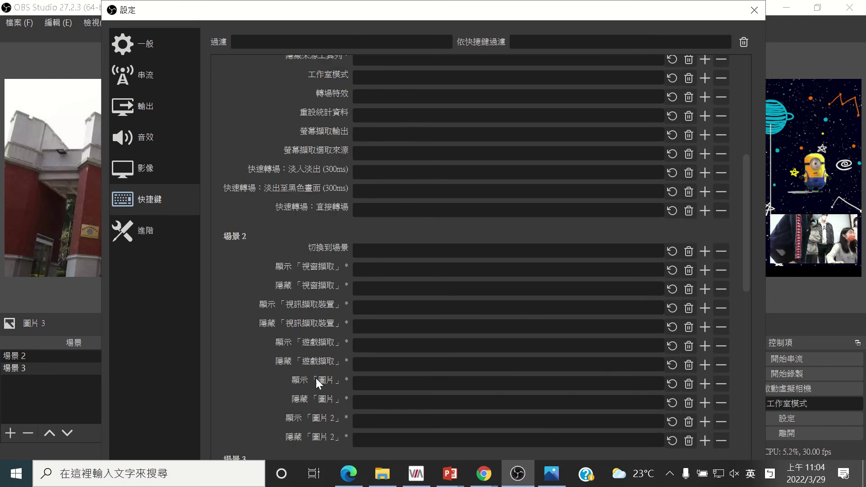
scroll(316, 378, down, 8)
scroll(256, 256, down, 3)
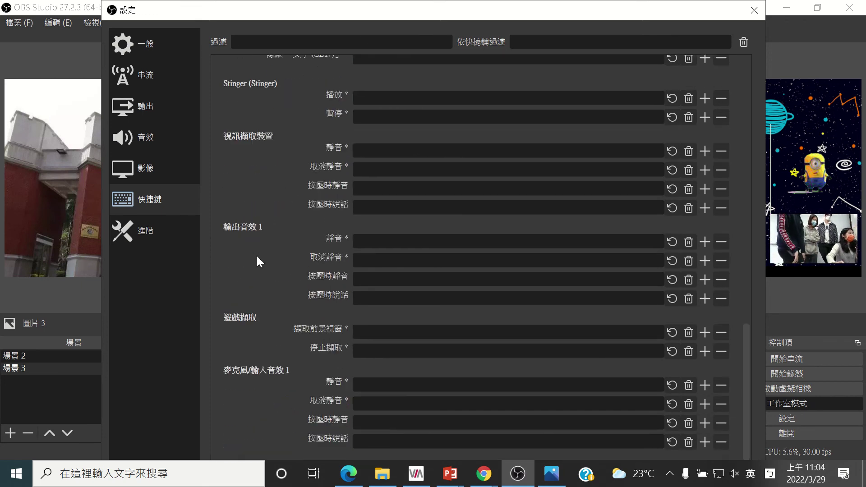
scroll(277, 272, up, 14)
scroll(277, 272, up, 2)
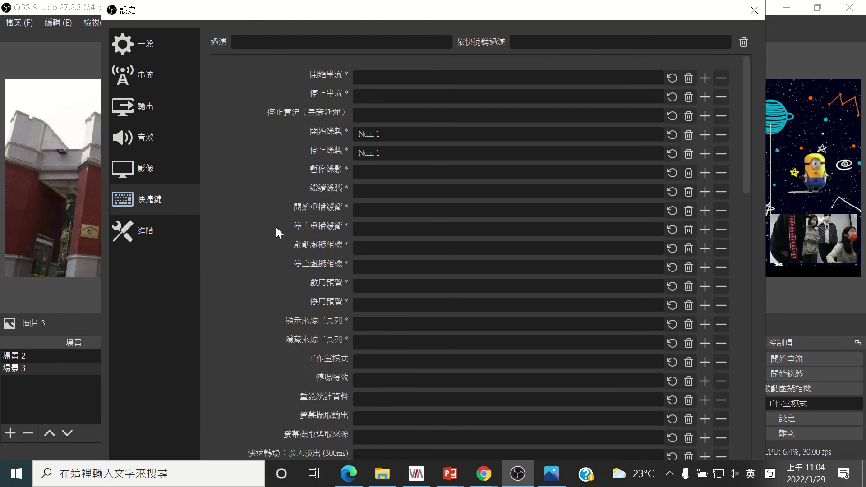
Examine the 開始串流 and 開始錄製 hotkey fields and the 工作室模式, 快速轉場 and 場景 2 entries.
click(375, 79)
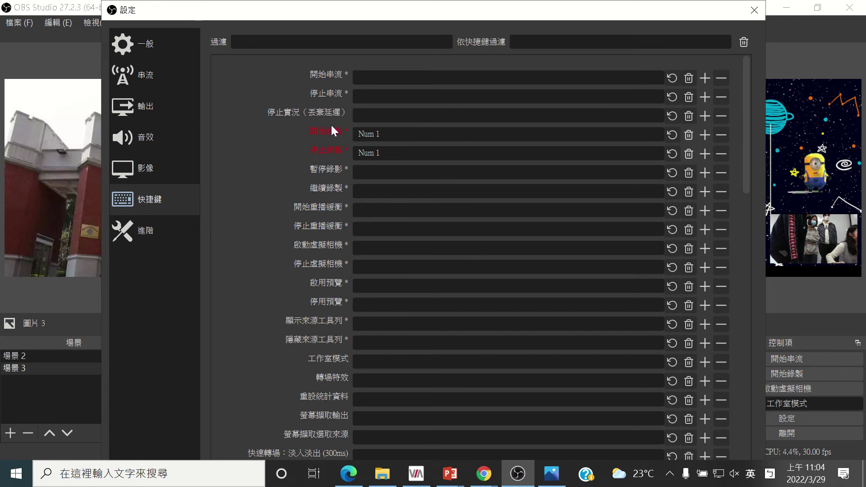
click(361, 135)
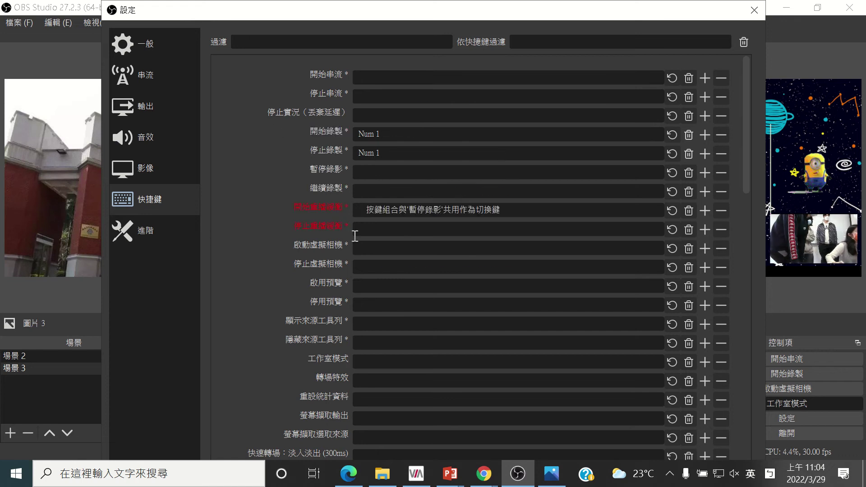
scroll(427, 330, down, 5)
scroll(428, 330, down, 1)
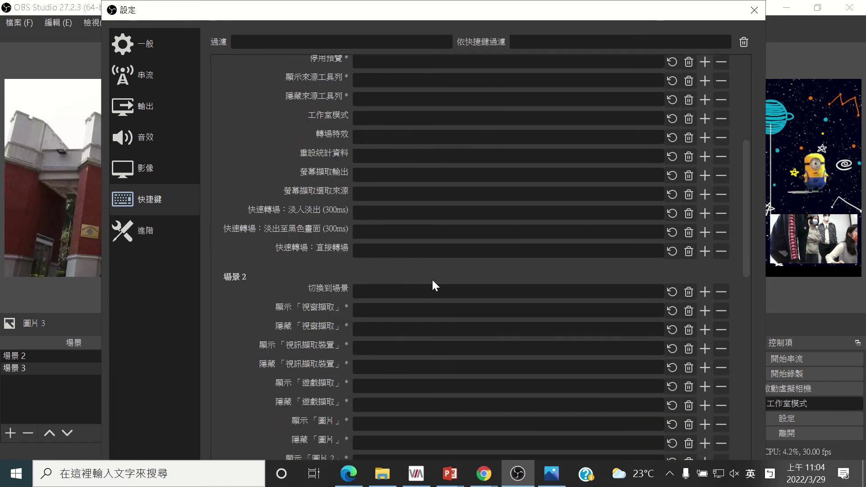
Assign Num 1 to 切換到場景 under 場景 2 and clear the conflicting 開始錄製 and 停止錄製 hotkeys.
click(396, 291)
key(KP_1)
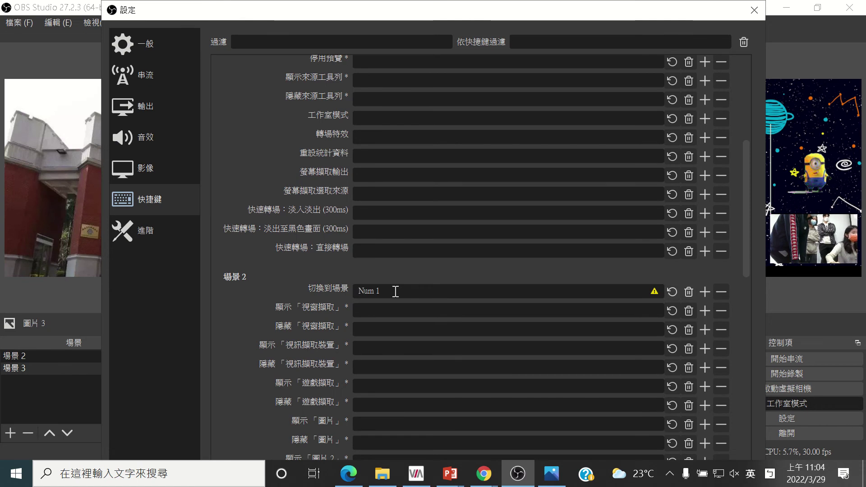
scroll(451, 271, up, 6)
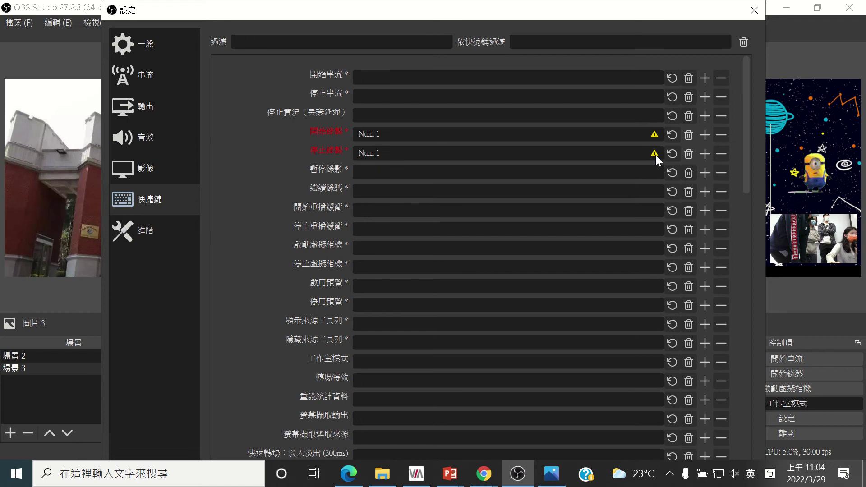
click(689, 135)
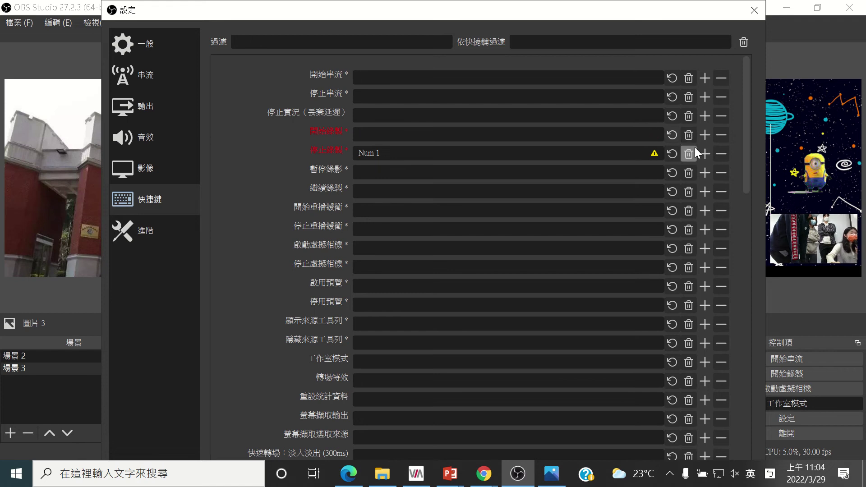
scroll(528, 242, down, 8)
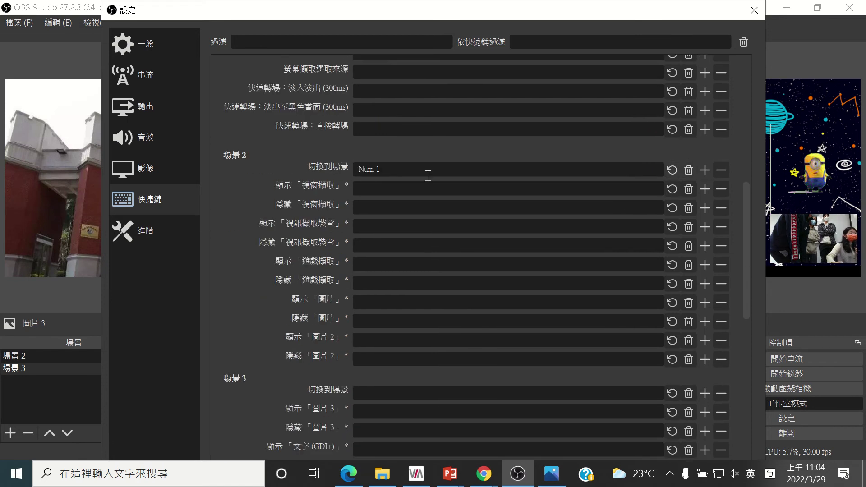
Assign Num 2 as the 切換到場景 hotkey under 場景 3.
drag(233, 9, 230, 10)
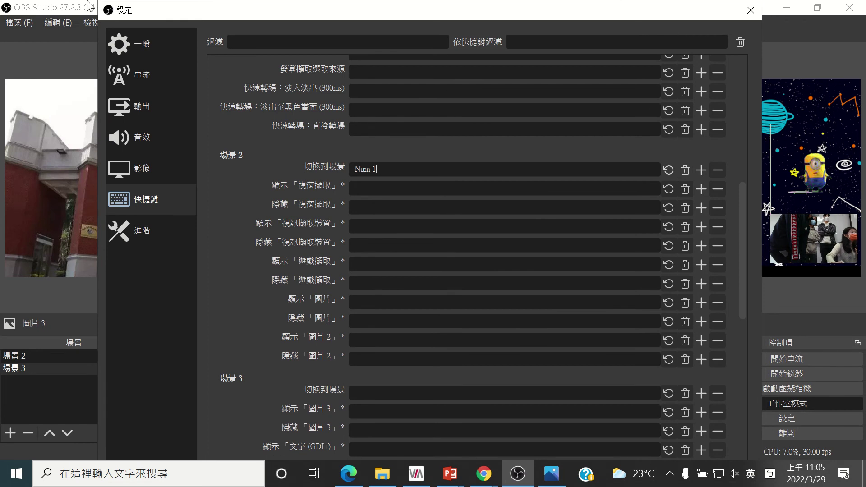
mouse_move(102, 3)
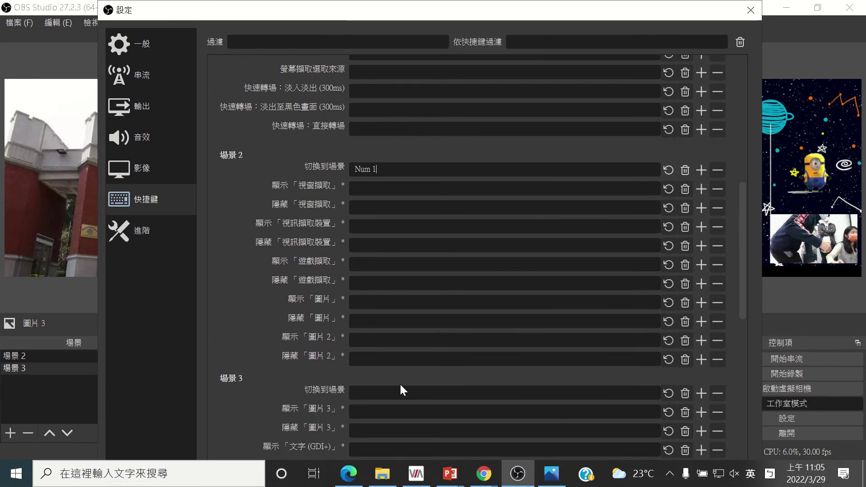
key(KP_2)
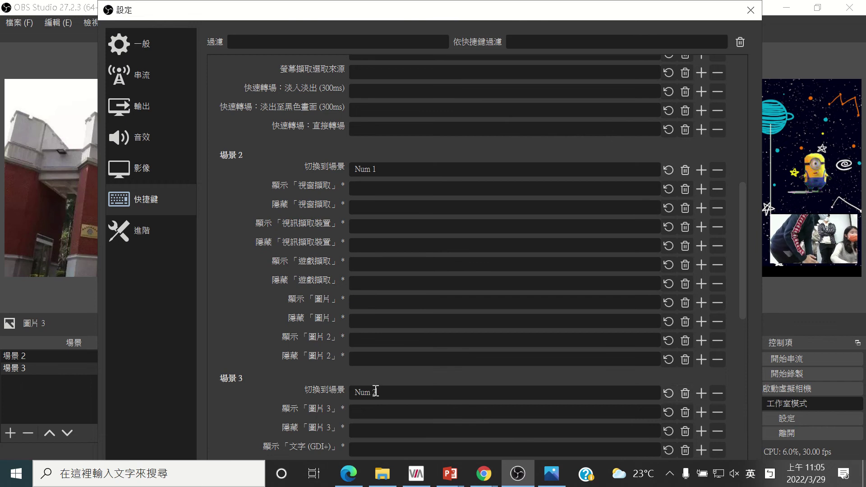
Shrink and reposition the settings window until its confirmation buttons are reachable, and save the scene hotkeys.
click(751, 15)
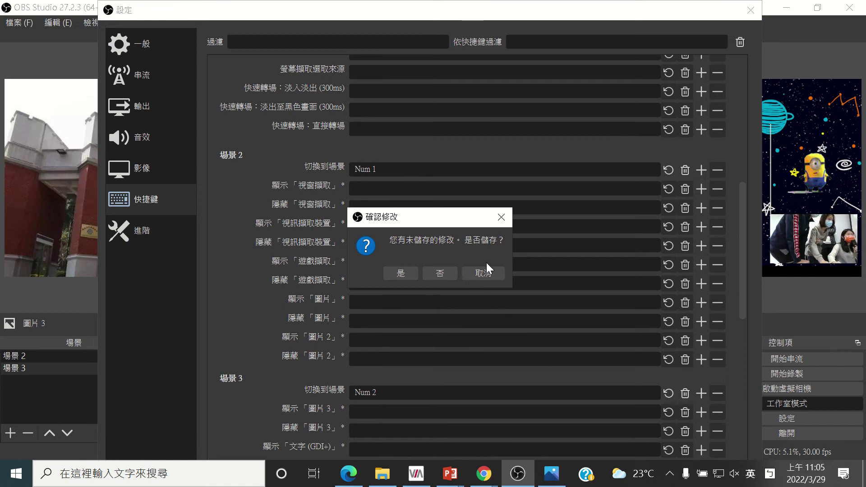
click(477, 272)
drag(348, 9, 354, 49)
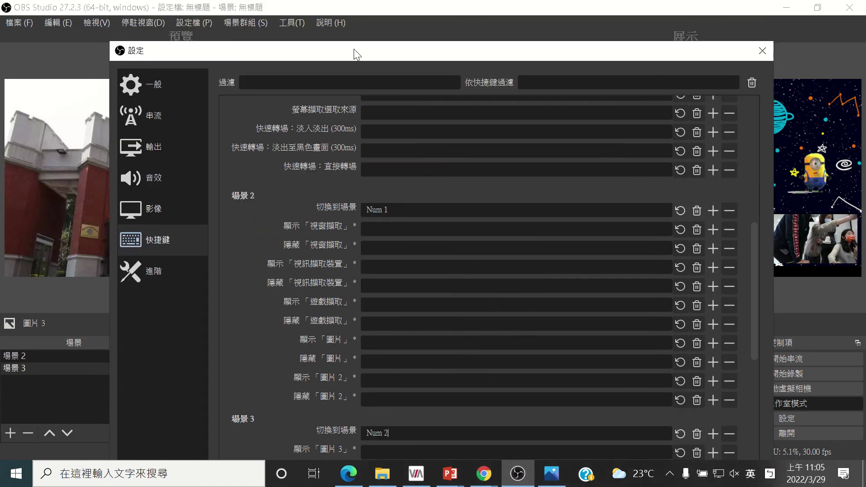
drag(115, 51, 194, 20)
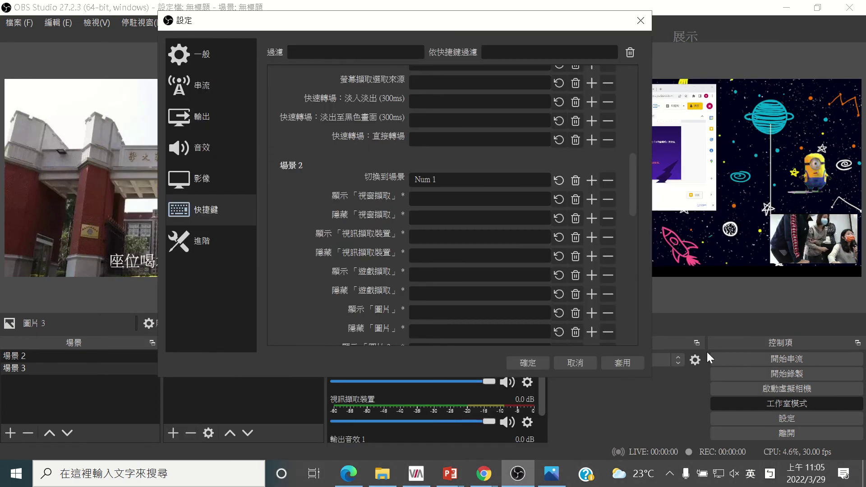
click(527, 362)
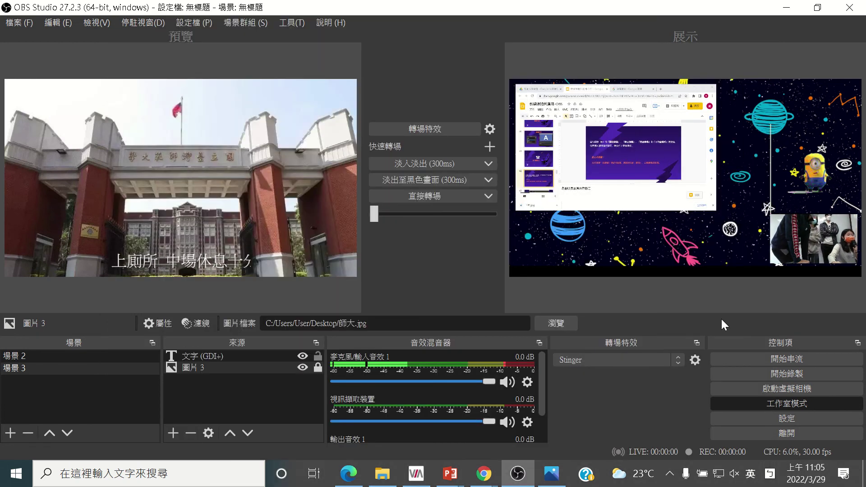
Test the scene switching by putting 場景 2 in the studio mode preview and returning to 場景 3.
key(Up)
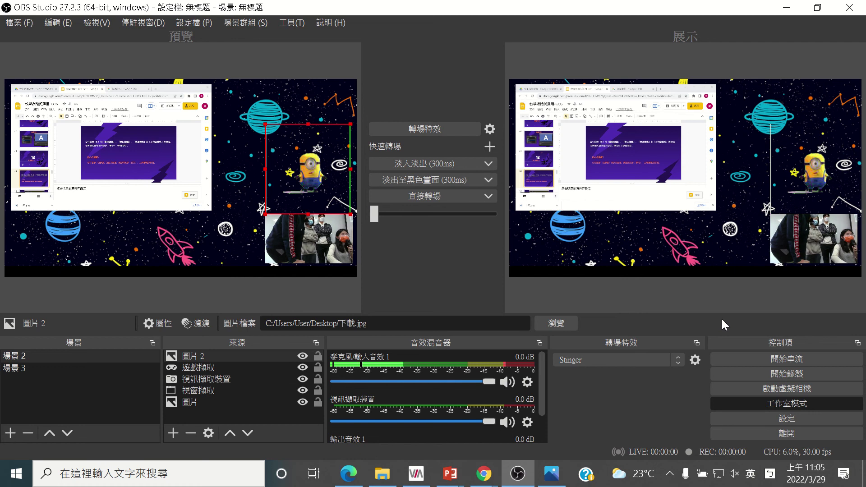
key(Down)
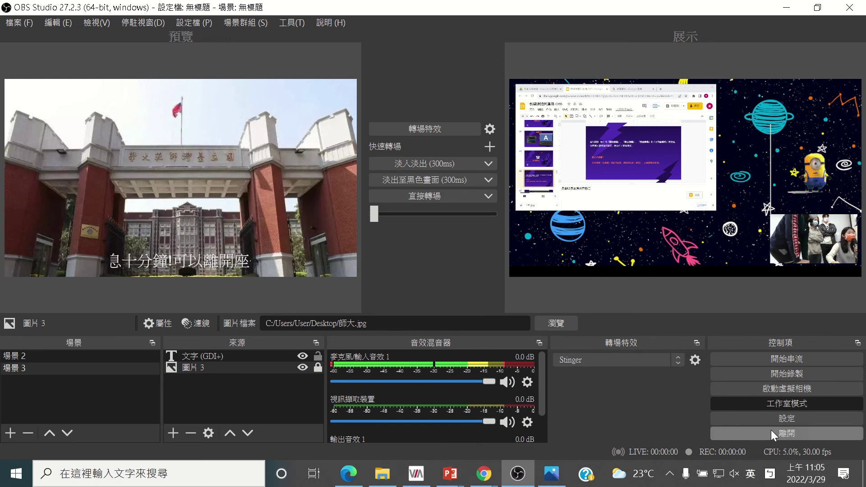
Reopen the 快捷鍵 page of the settings and assign Num 1 to 開始錄製.
click(813, 418)
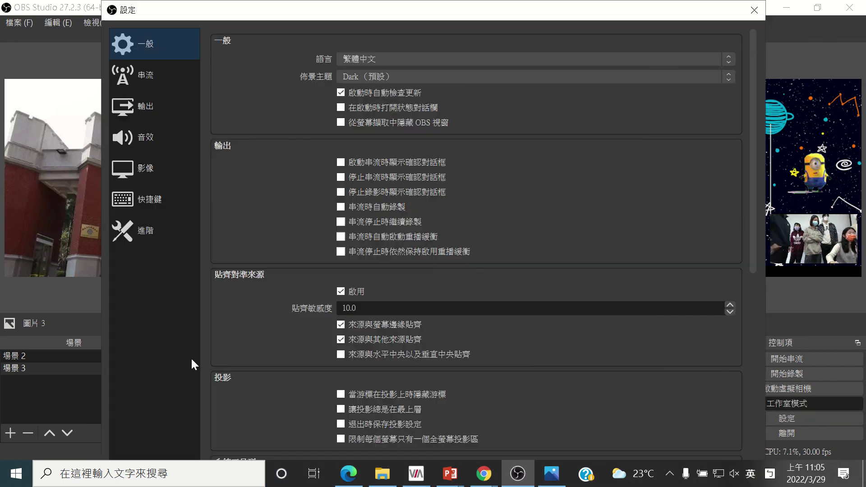
click(156, 201)
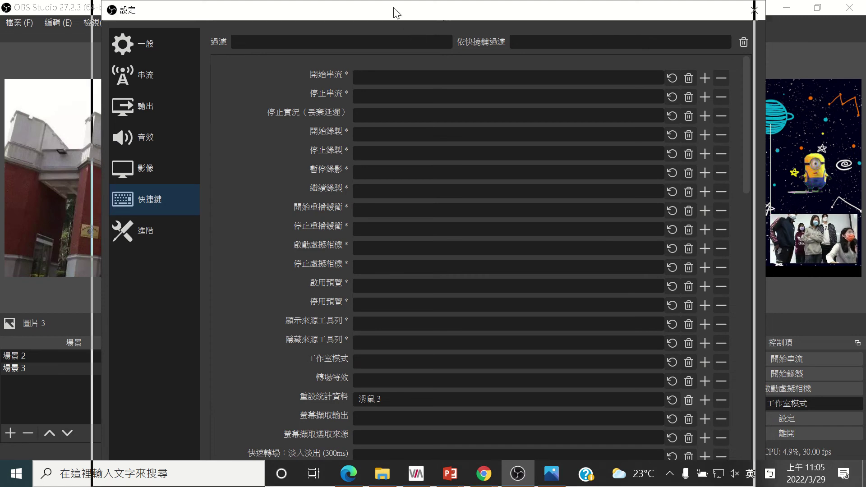
drag(396, 13, 374, 14)
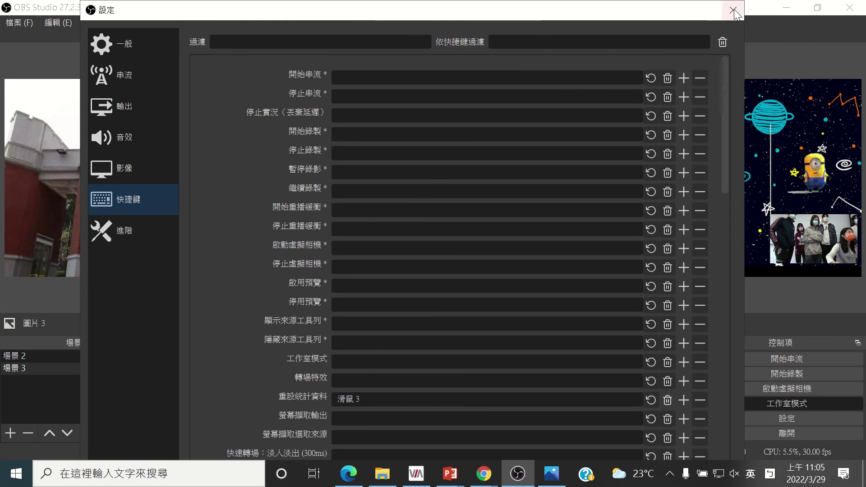
click(343, 137)
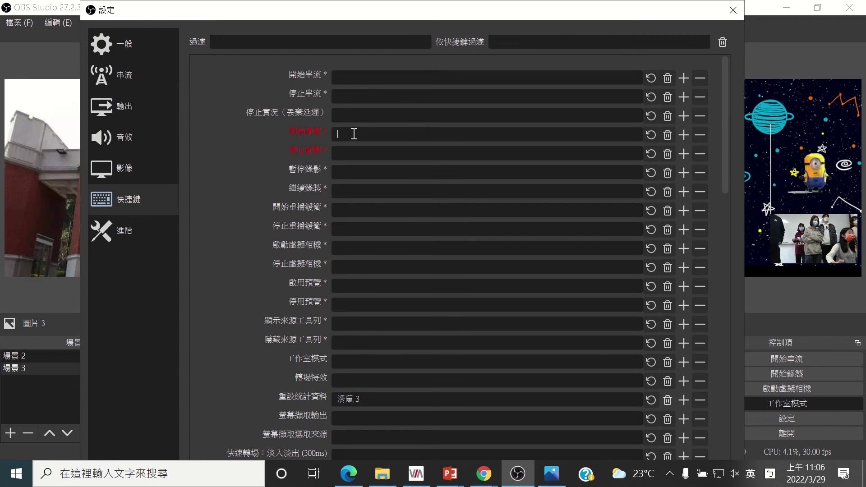
key(KP_1)
click(358, 155)
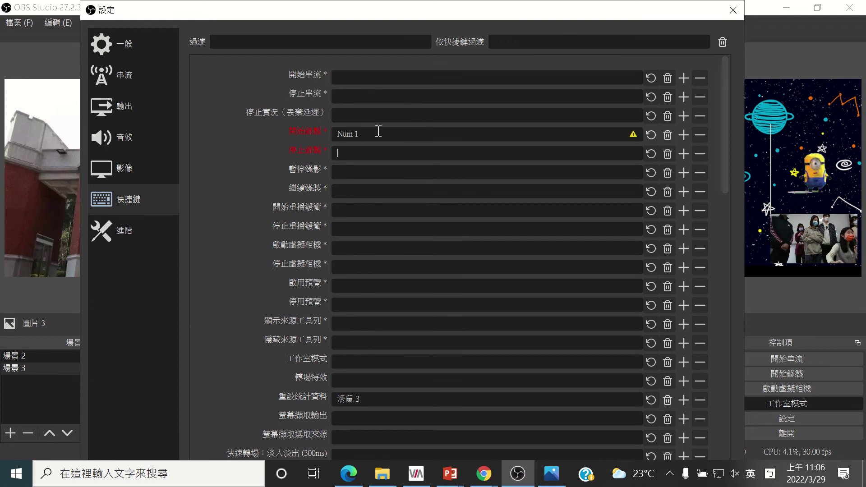
Assign Num 6 as the hotkey for both 開始錄製 and 停止錄製.
click(378, 131)
key(KP_6)
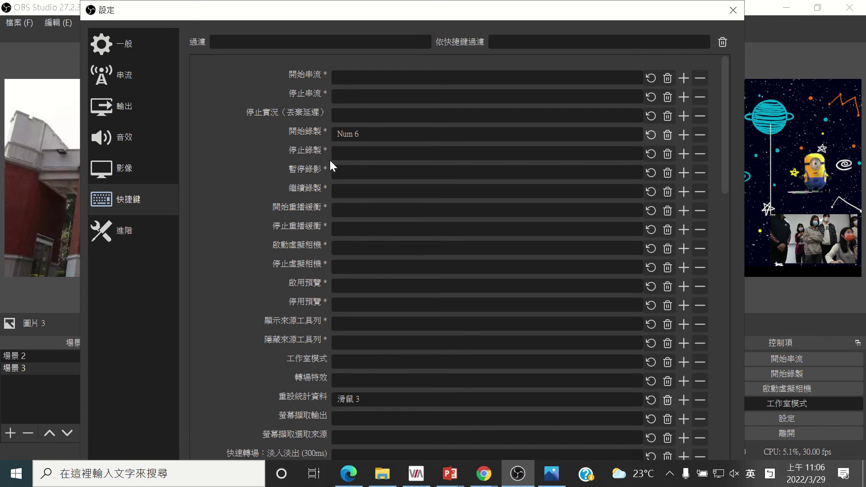
click(344, 154)
key(KP_6)
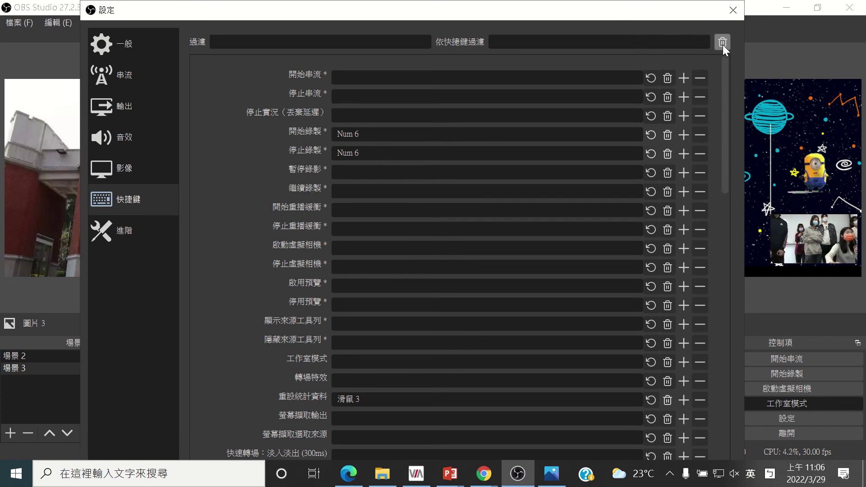
Close the settings and discard the unsaved recording hotkeys.
click(732, 11)
click(427, 276)
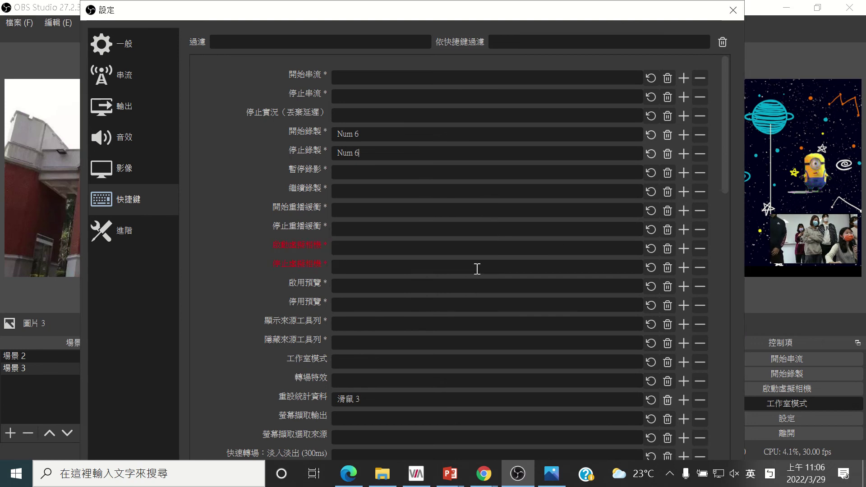
click(732, 10)
click(416, 273)
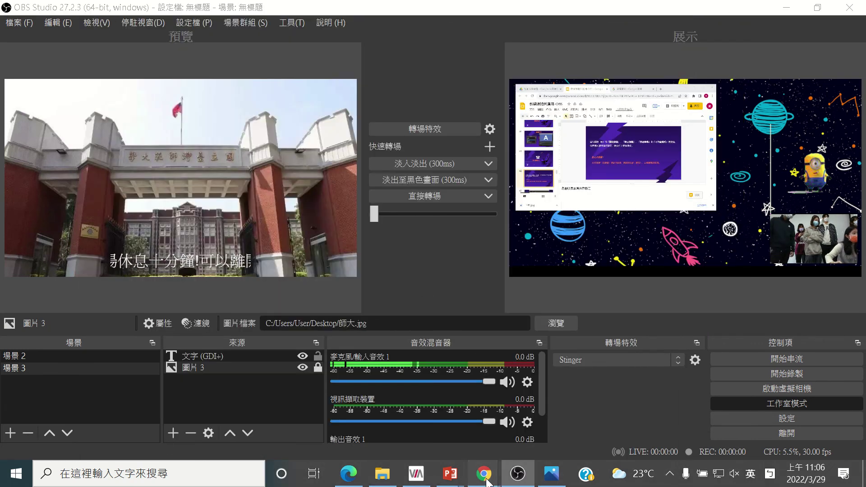
Switch to the 教學媒體與運用-OBS presentation in Chrome and select slide 44, 內嵌聊天室.
mouse_move(486, 483)
click(451, 421)
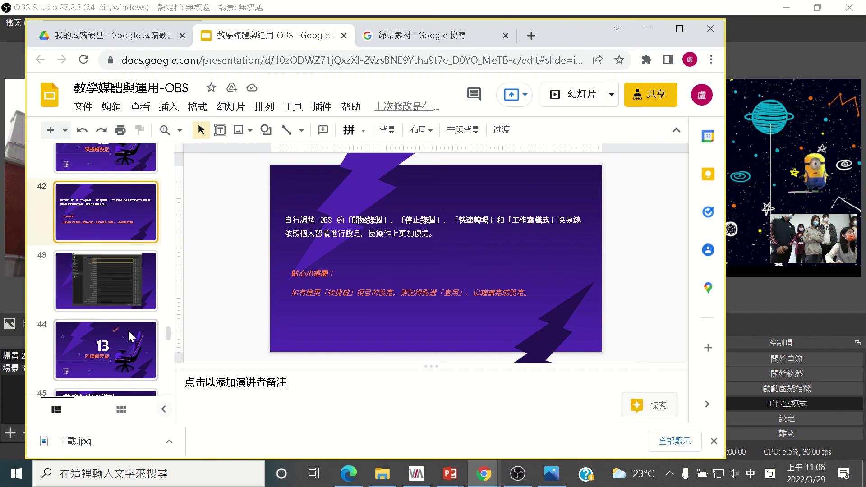
click(122, 343)
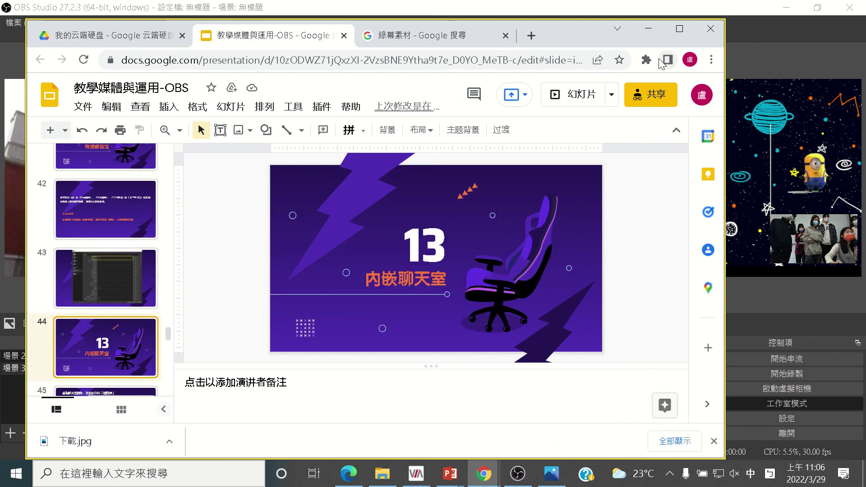
Start the slideshow from slide 44, dismissing the media permission notice, and advance to the slide on adding the chat room URL.
click(567, 97)
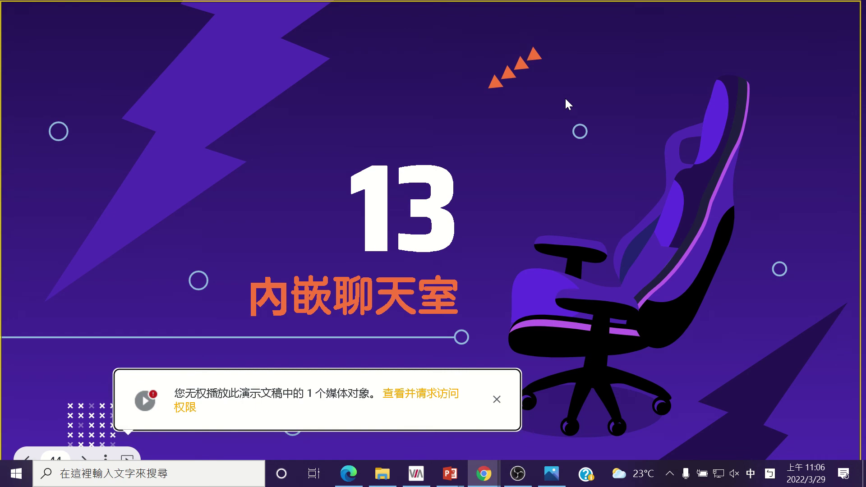
click(498, 400)
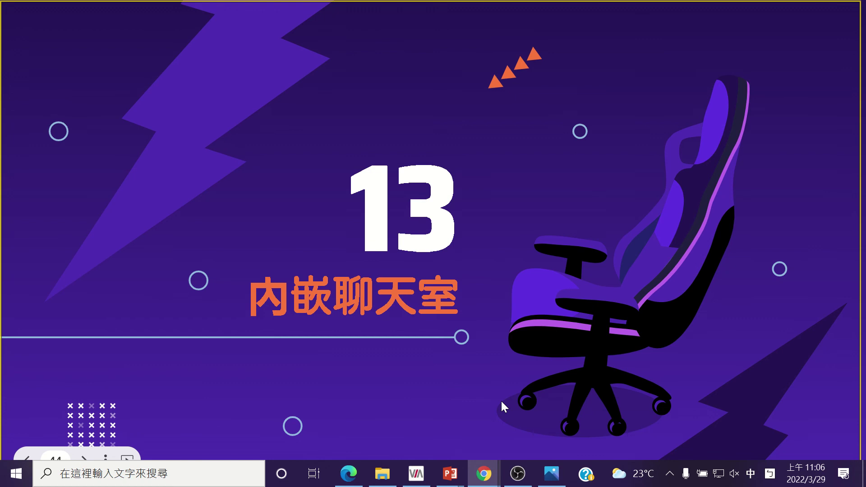
key(Right)
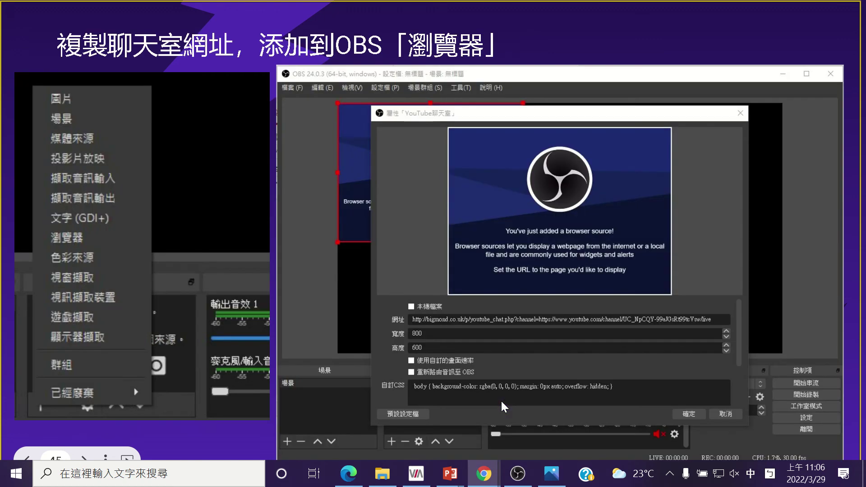